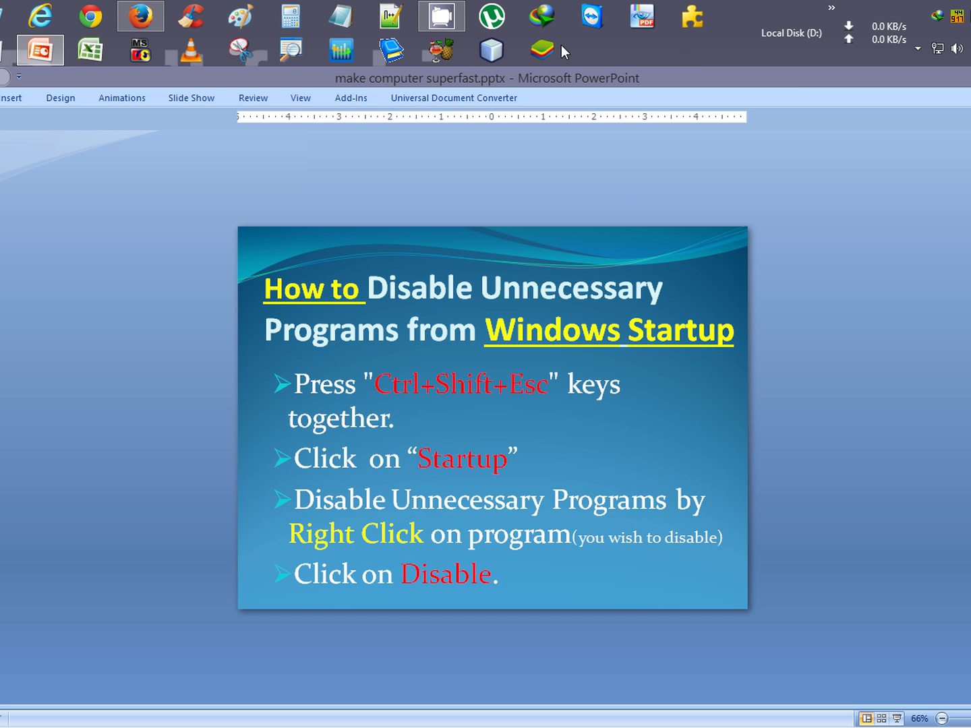
{"action": "right_click", "coordinate": [610, 43]}
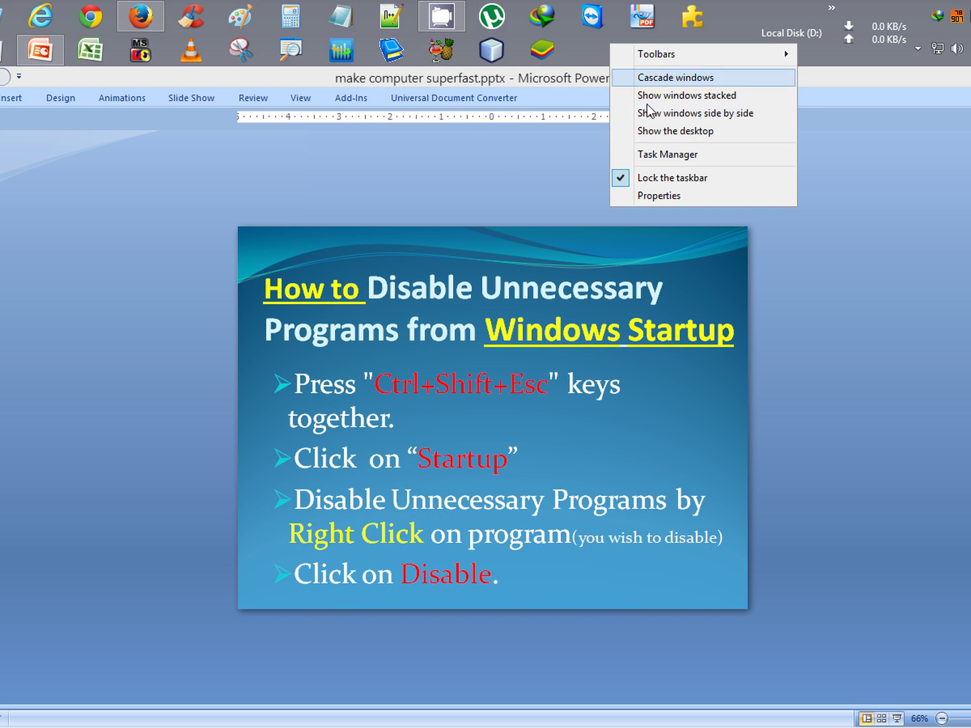
{"action": "left_click", "coordinate": [668, 153]}
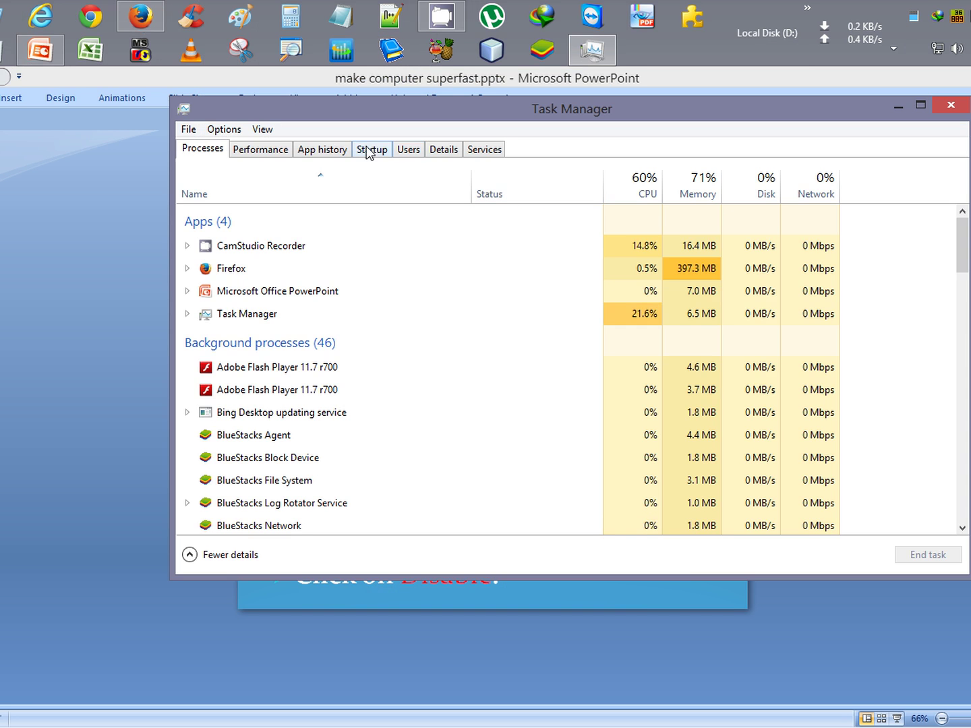
{"action": "left_click", "coordinate": [373, 153]}
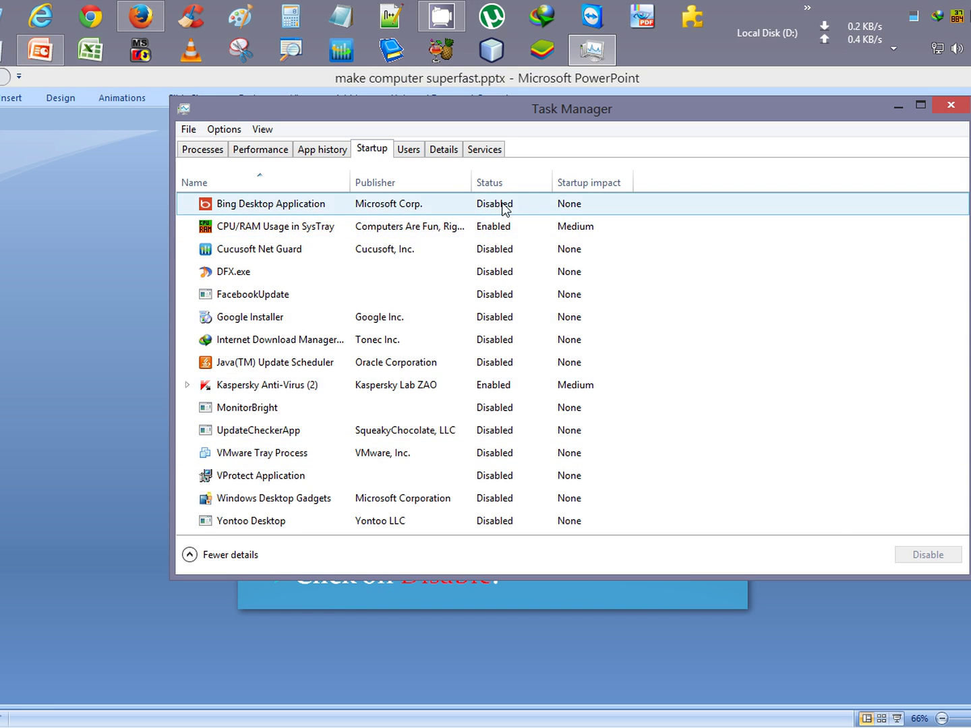
{"action": "left_click", "coordinate": [267, 209]}
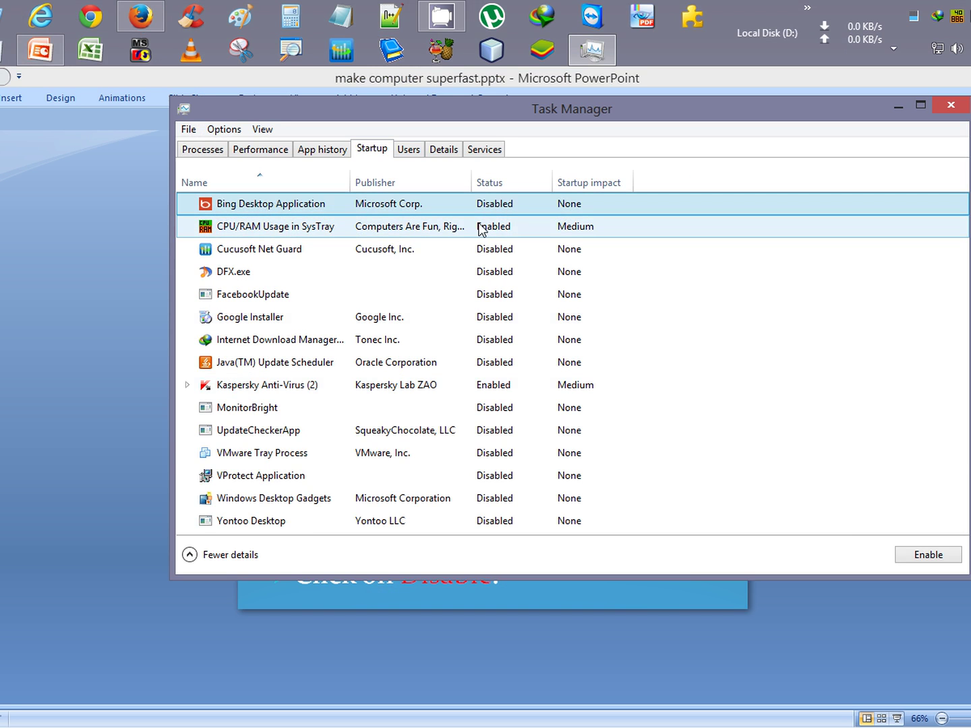
{"action": "left_click", "coordinate": [483, 230]}
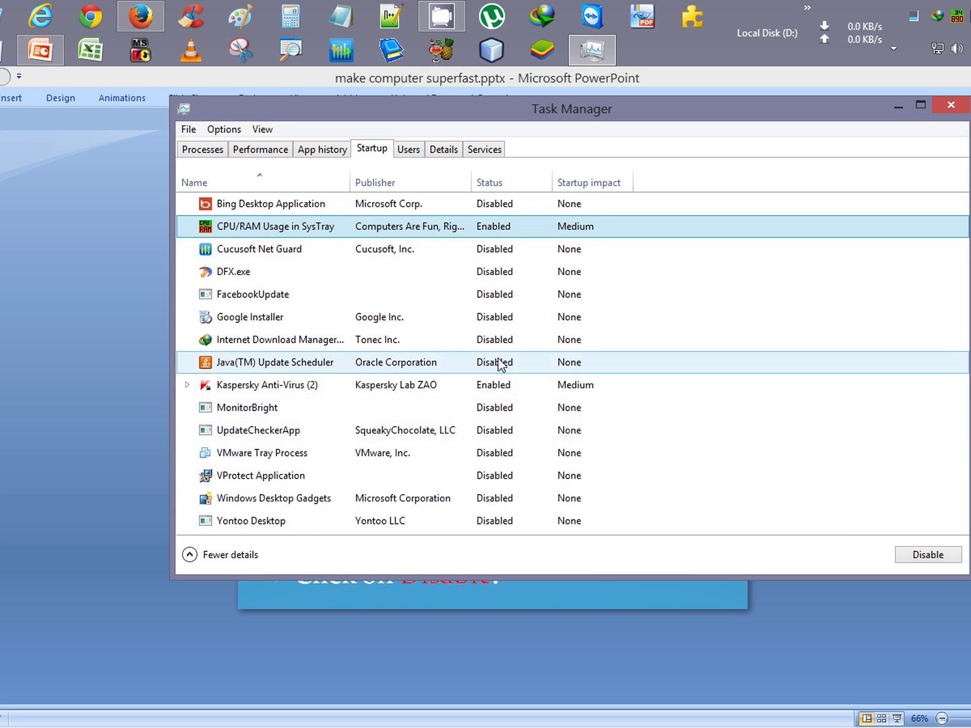
{"action": "left_click", "coordinate": [497, 384]}
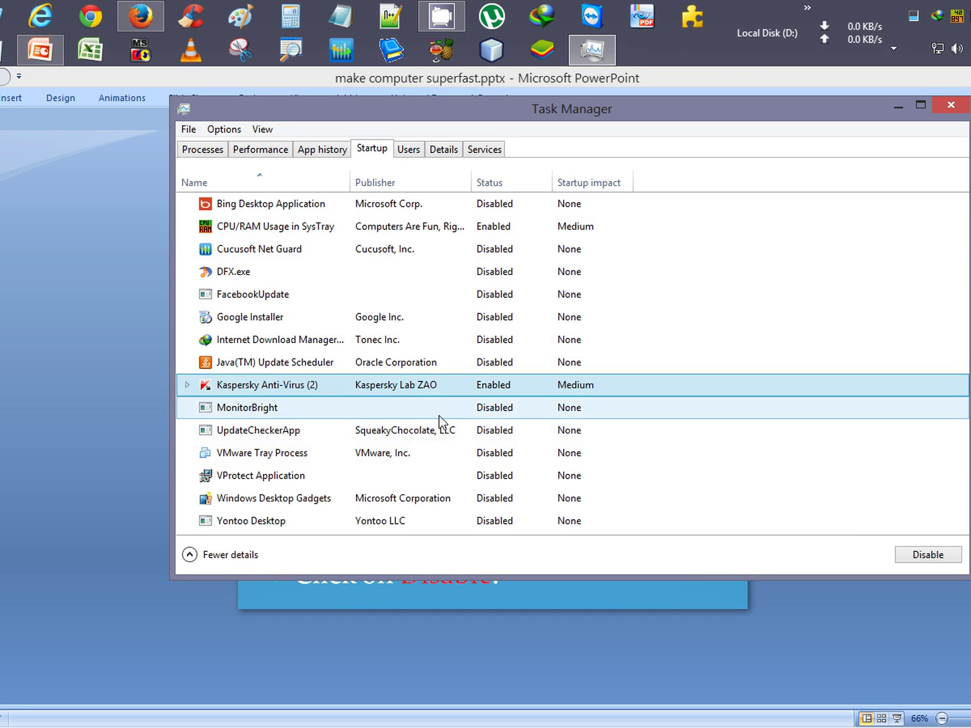
{"action": "left_click", "coordinate": [464, 408]}
{"action": "right_click", "coordinate": [465, 408]}
{"action": "left_click", "coordinate": [506, 420]}
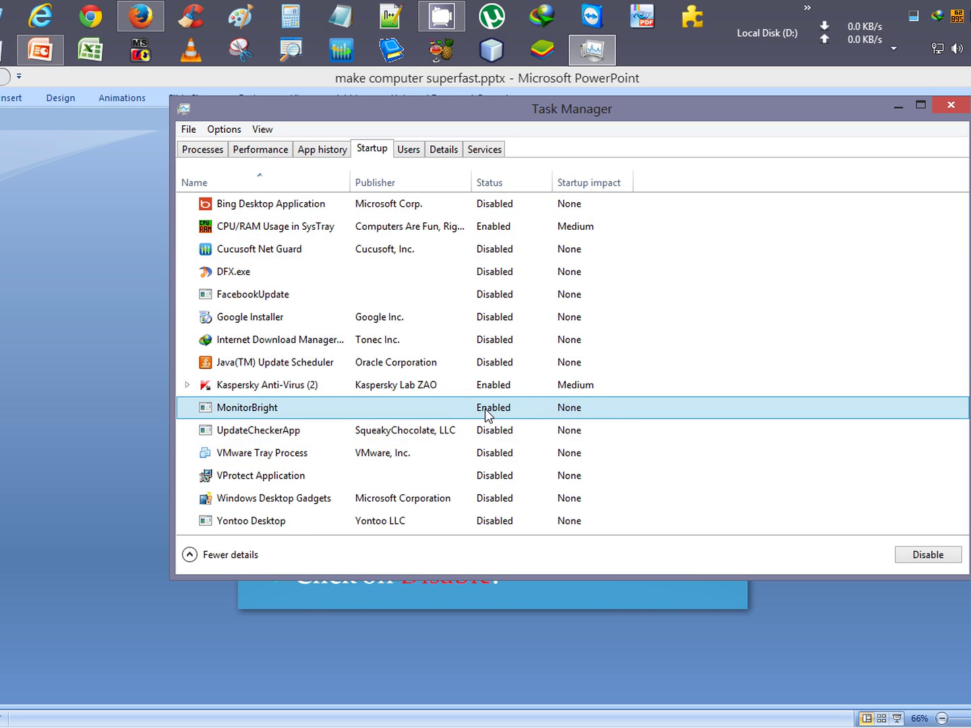
{"action": "right_click", "coordinate": [486, 415]}
{"action": "left_click", "coordinate": [529, 419]}
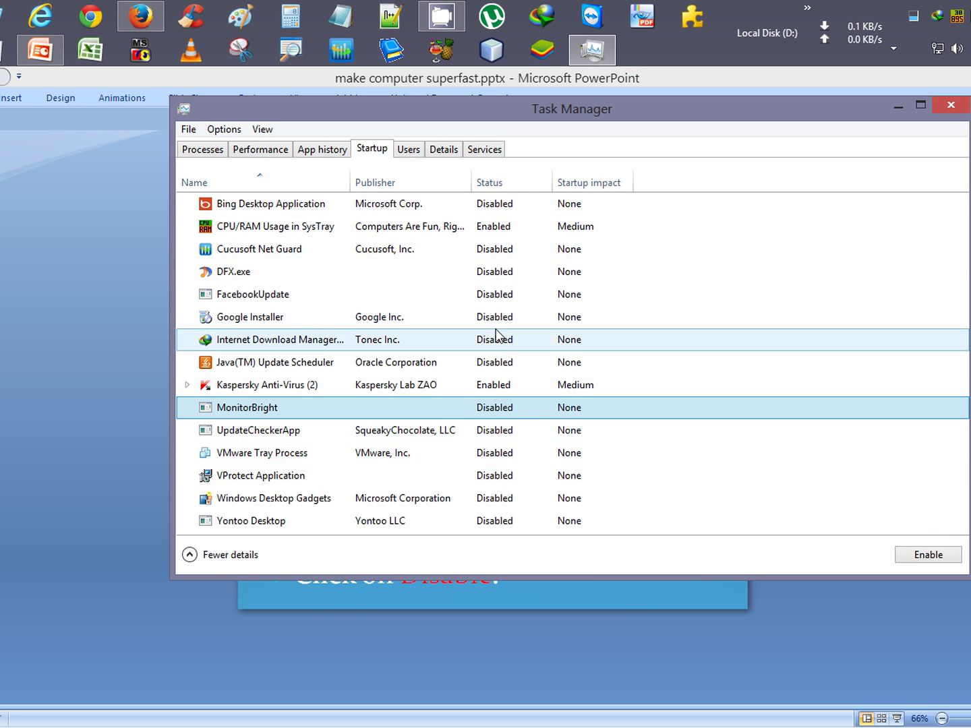
{"action": "left_click", "coordinate": [358, 392]}
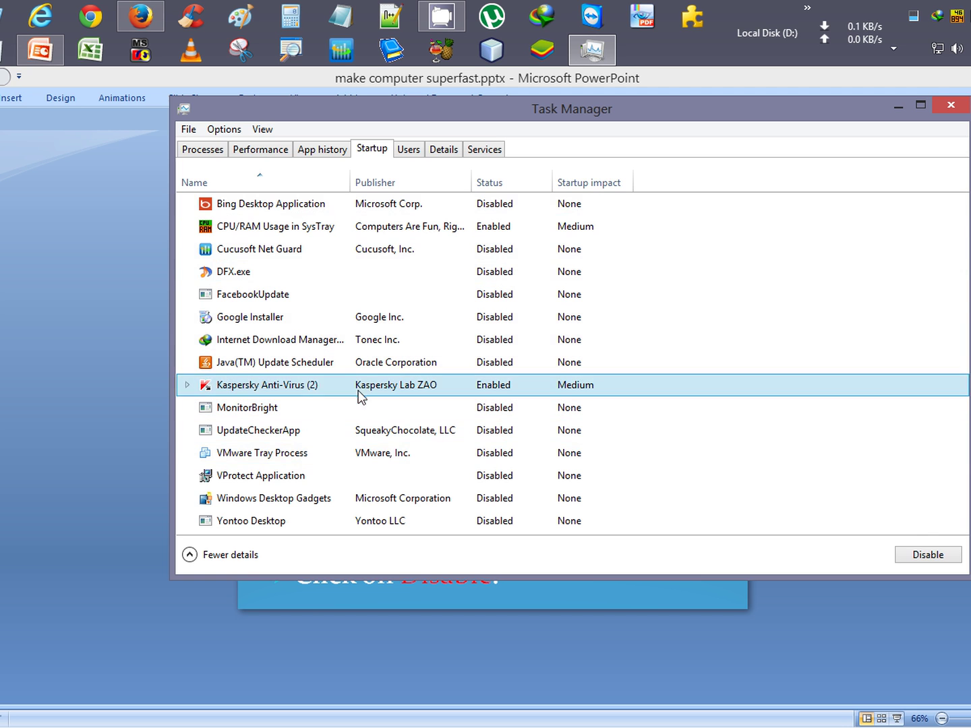
{"action": "left_click", "coordinate": [383, 233]}
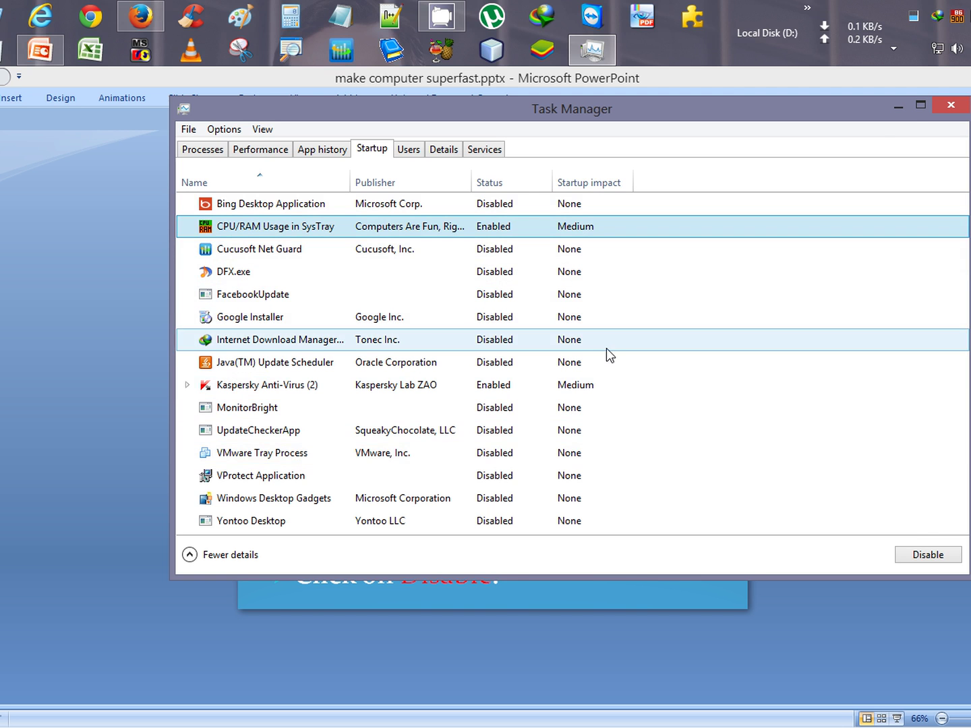
{"action": "left_click", "coordinate": [951, 105]}
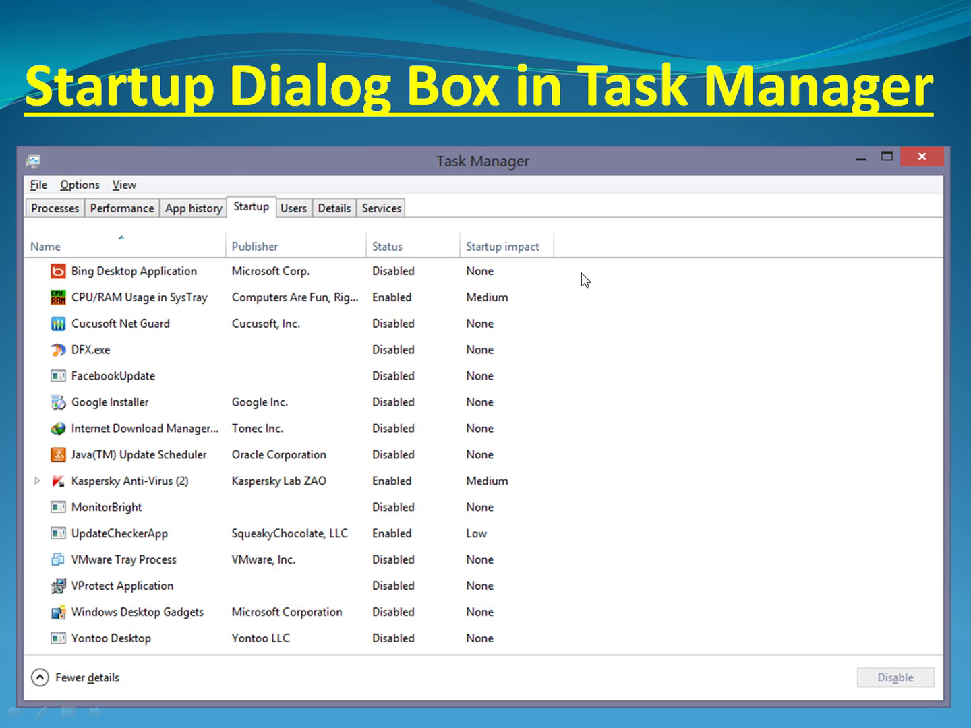
Advance the slideshow to the 'Check following options' slide, then return to normal view.
{"action": "left_click", "coordinate": [581, 273]}
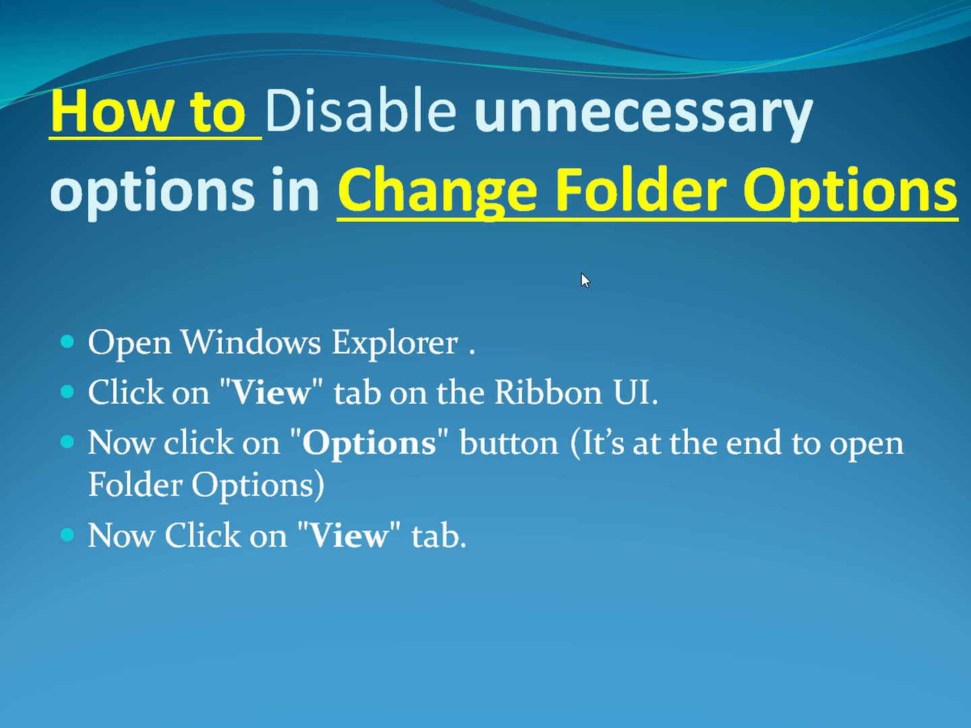
{"action": "key", "text": "Right"}
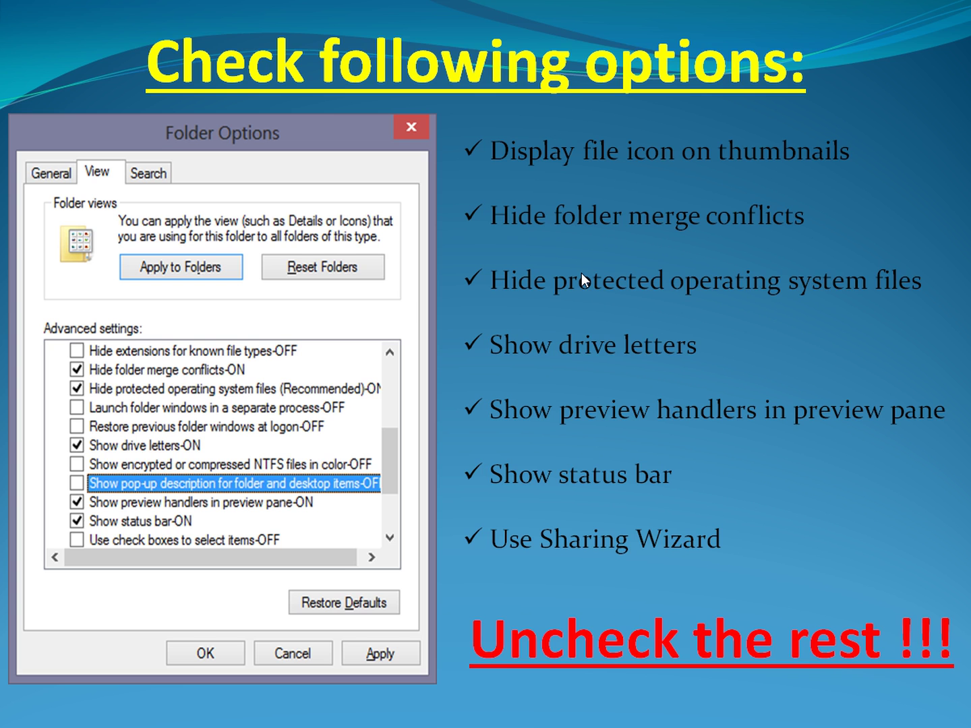
{"action": "key", "text": "Escape"}
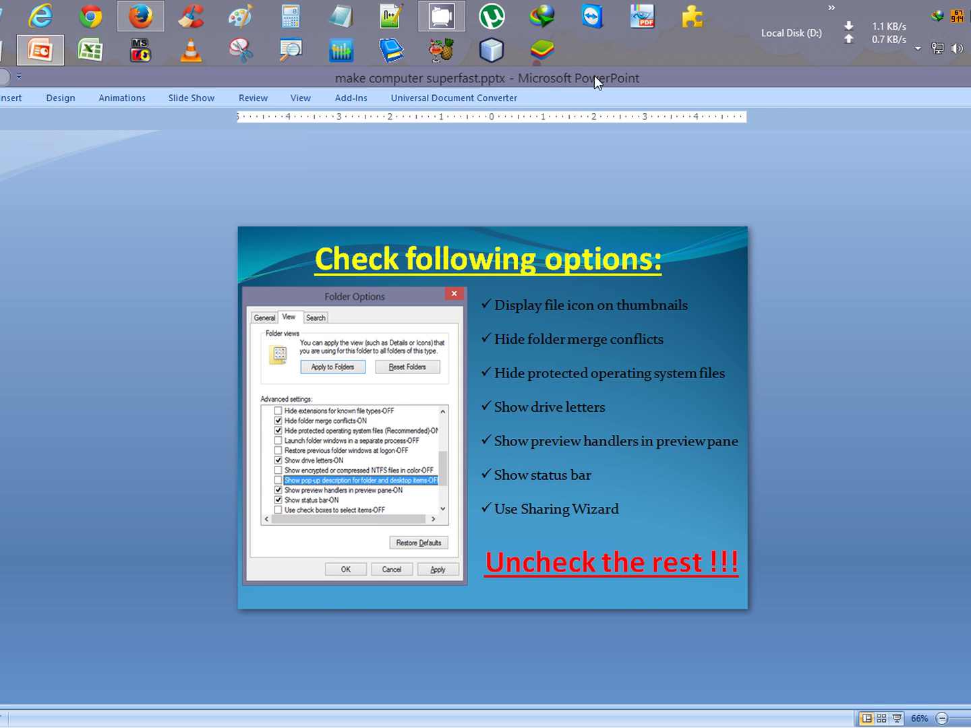
Snap PowerPoint to the right half and a new File Explorer window to the left.
{"action": "double_click", "coordinate": [542, 73]}
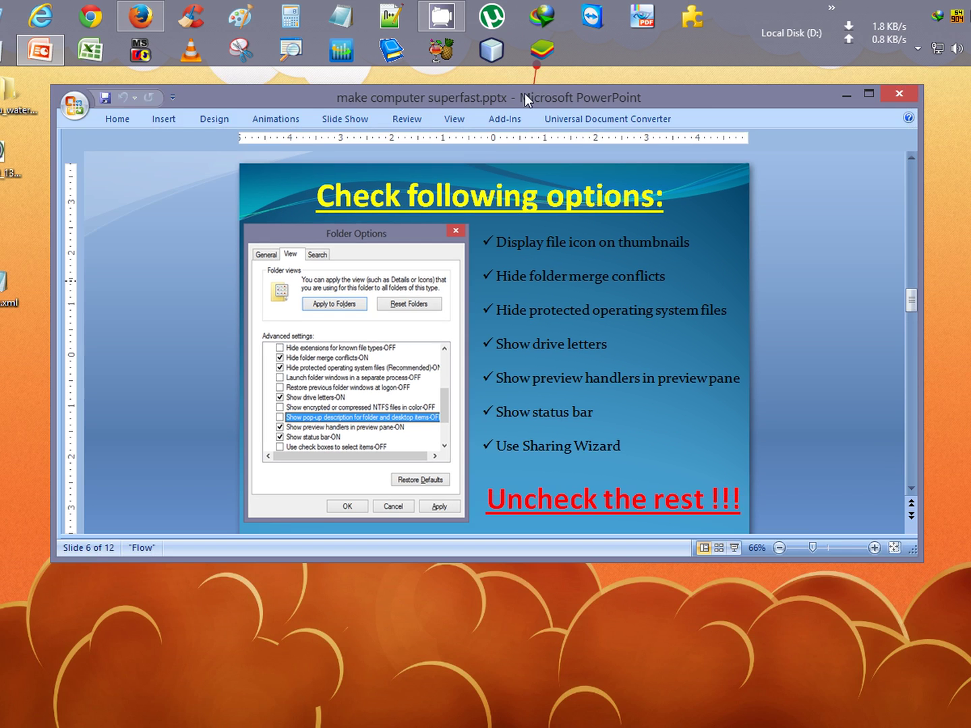
{"action": "left_click_drag", "start_coordinate": [524, 93], "coordinate": [970, 98]}
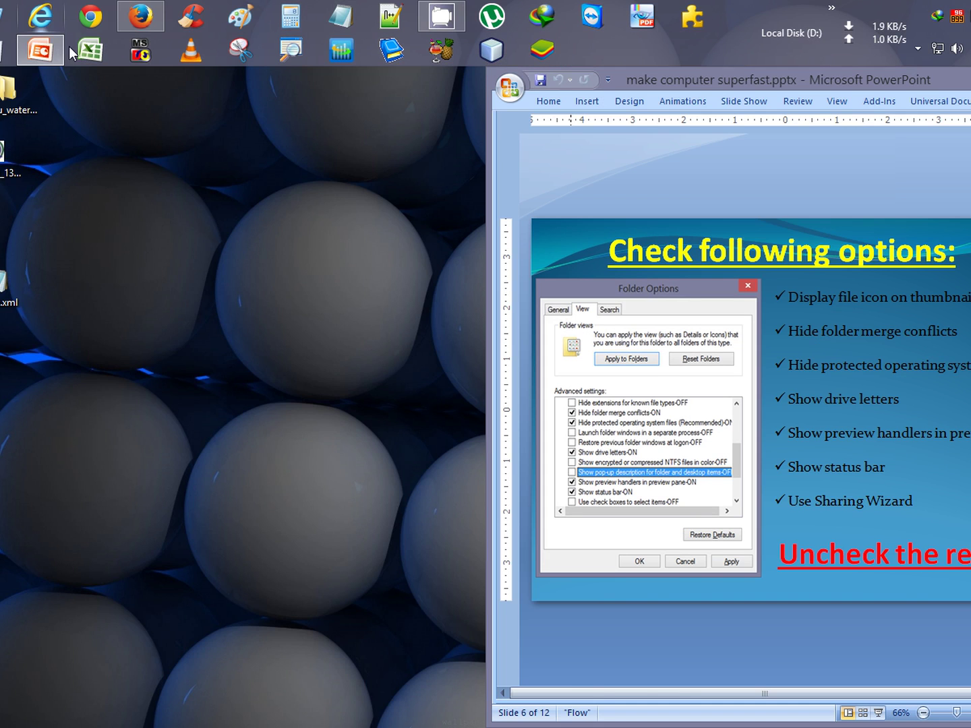
{"action": "key", "text": "super+e"}
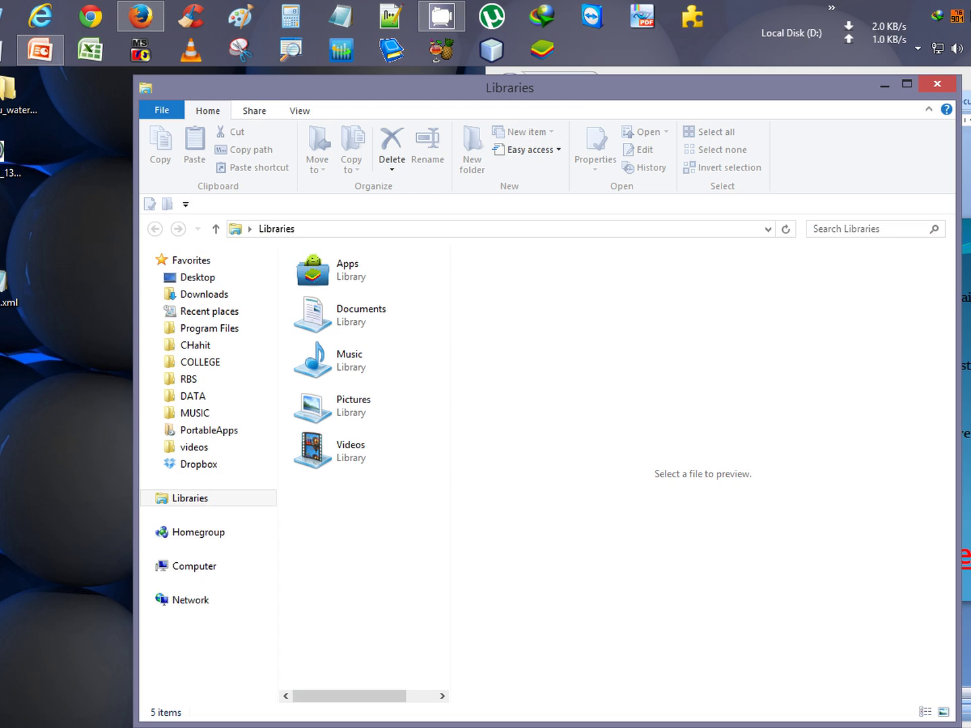
{"action": "key", "text": "super+Left"}
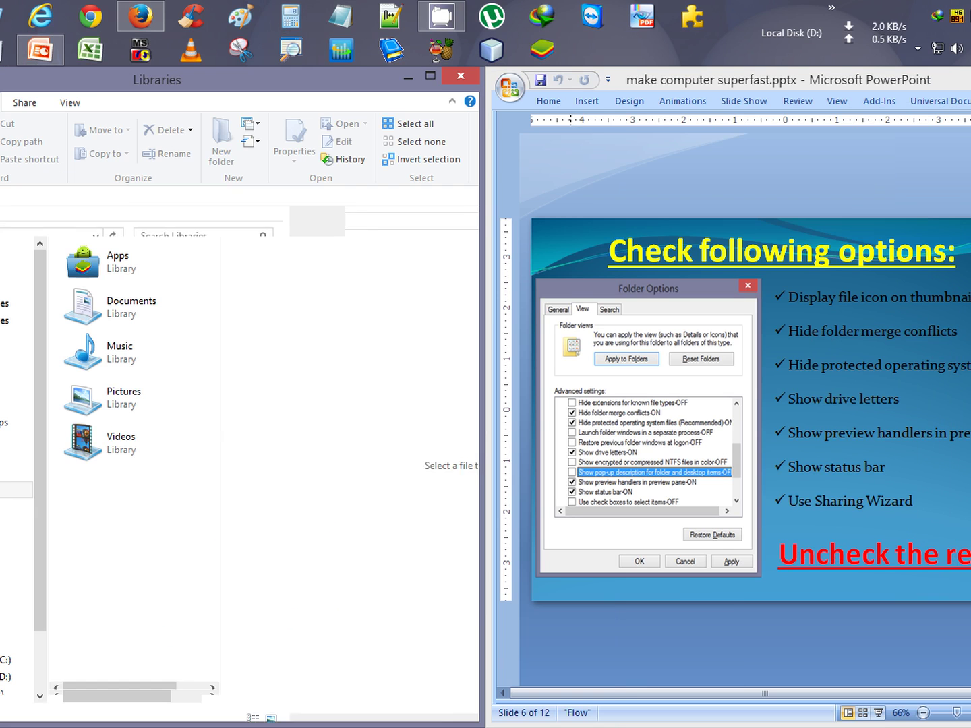
Open Folder Options via Explorer's View tab 'Change folder and search options'.
{"action": "left_click", "coordinate": [71, 103]}
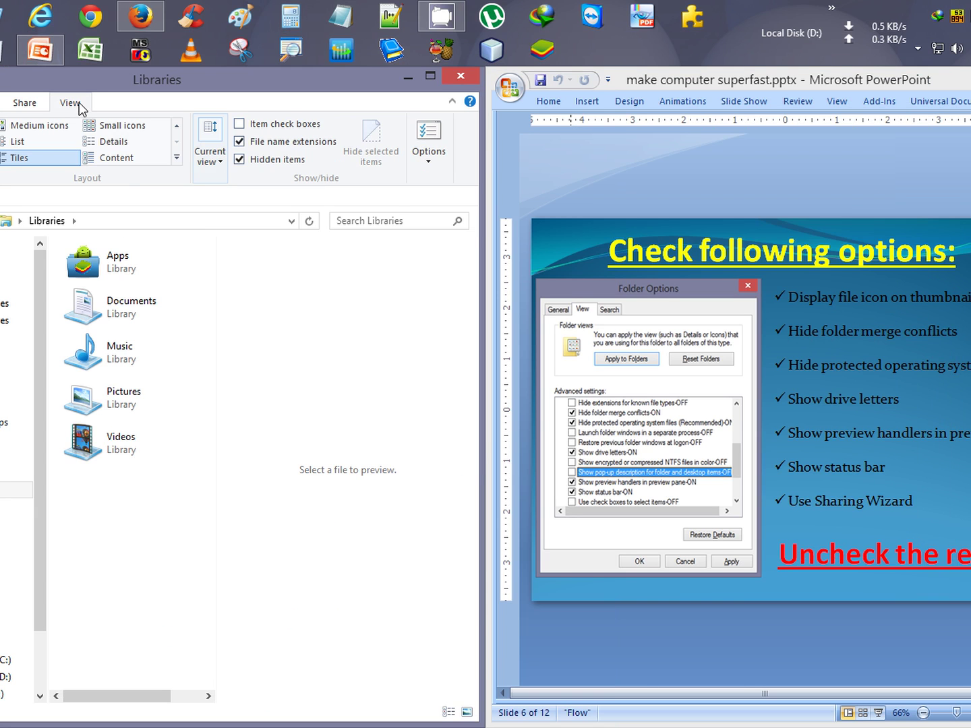
{"action": "left_click", "coordinate": [433, 156]}
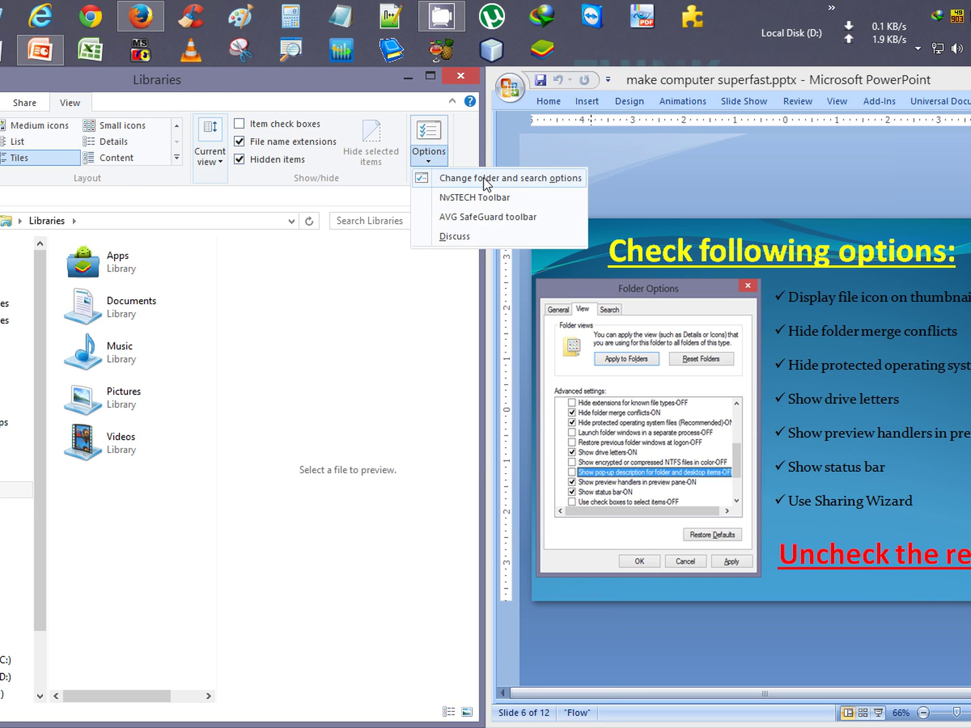
{"action": "left_click", "coordinate": [31, 87]}
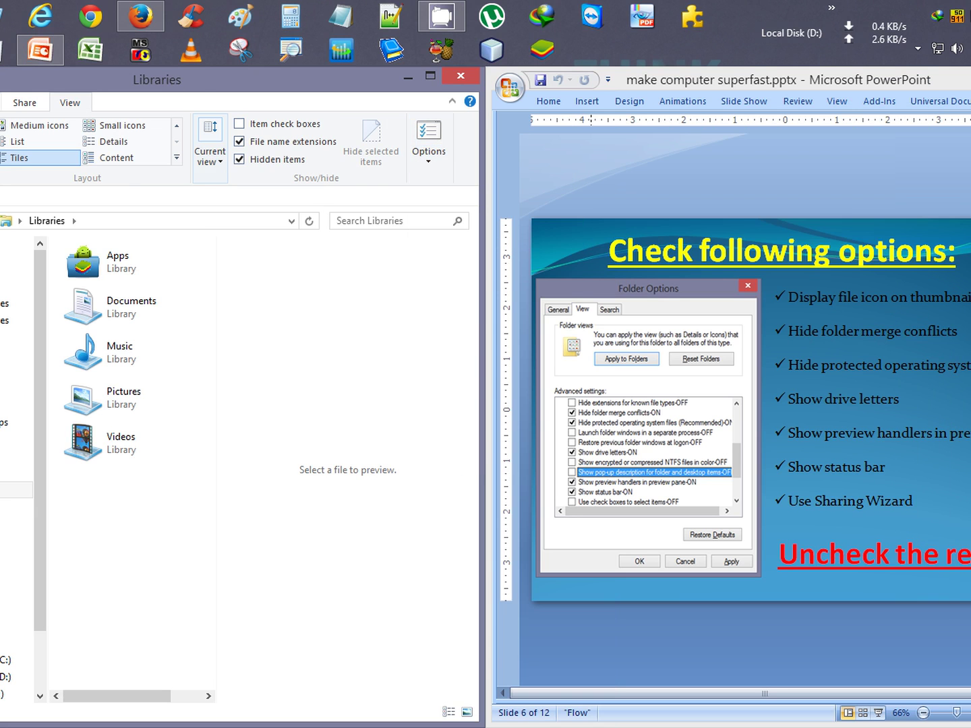
{"action": "left_click", "coordinate": [437, 159]}
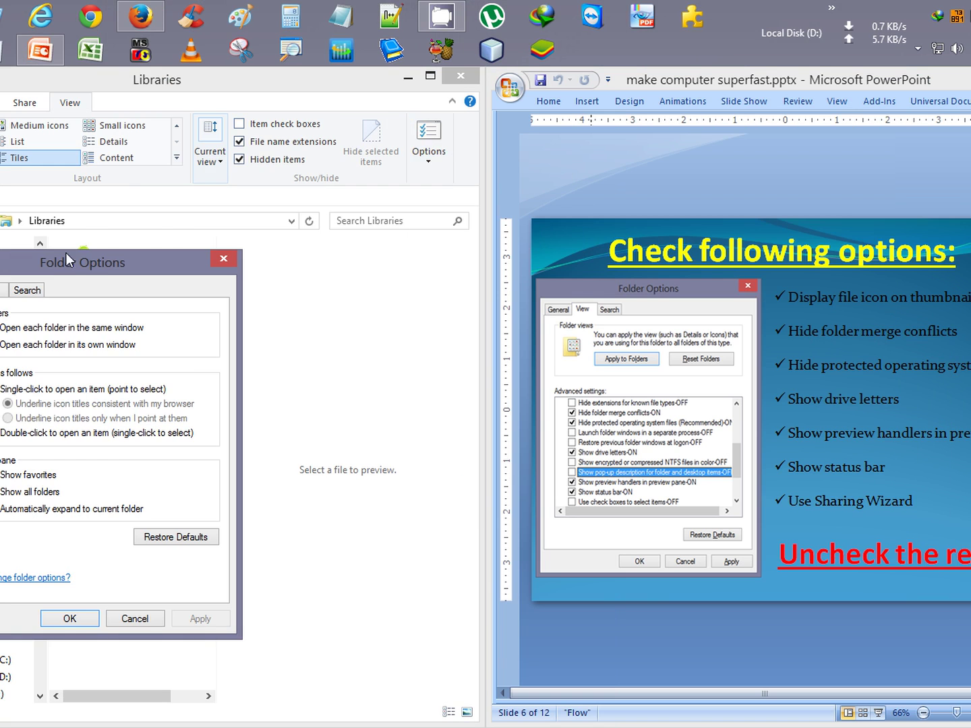
Match the Advanced view checkboxes to the slide's checklist and confirm with OK.
{"action": "left_click_drag", "start_coordinate": [65, 251], "coordinate": [286, 176]}
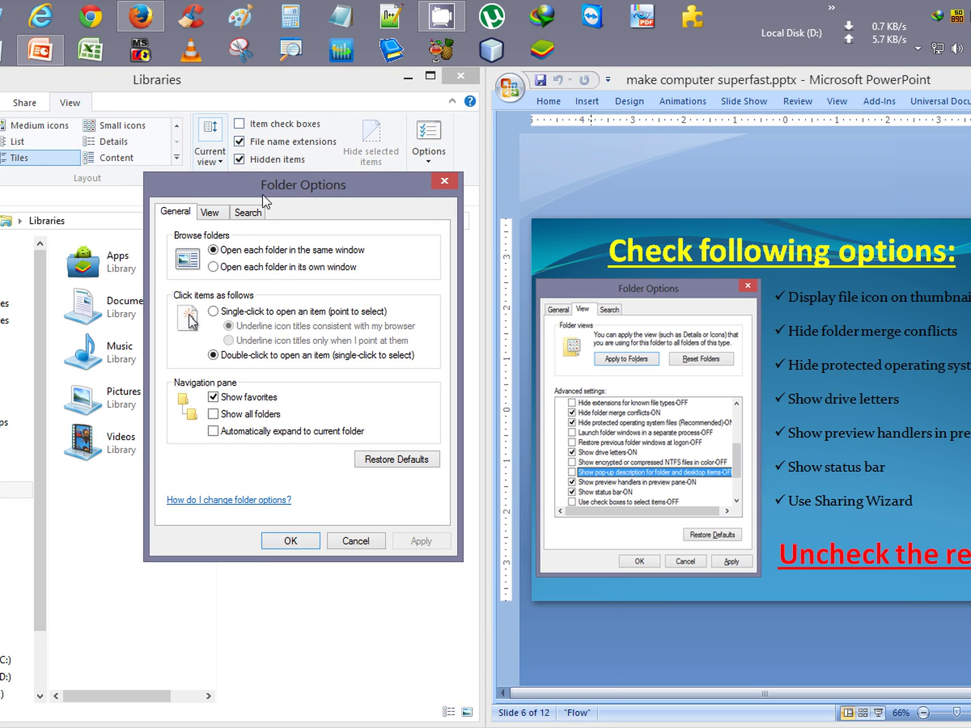
{"action": "left_click", "coordinate": [211, 217]}
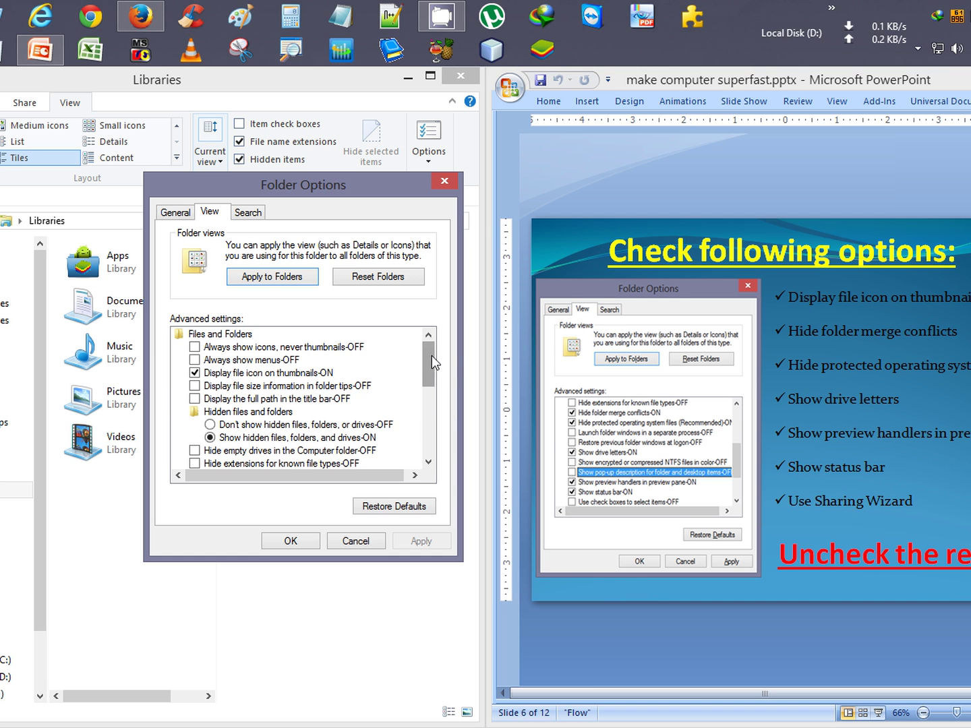
{"action": "left_click_drag", "start_coordinate": [432, 354], "coordinate": [429, 402]}
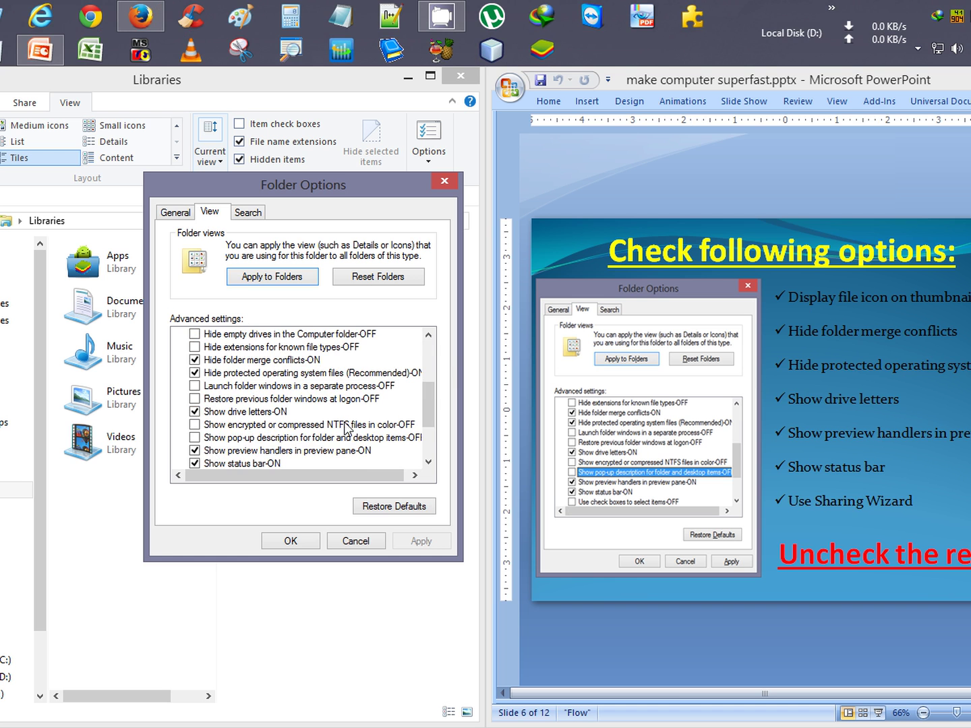
{"action": "left_click_drag", "start_coordinate": [431, 407], "coordinate": [428, 437]}
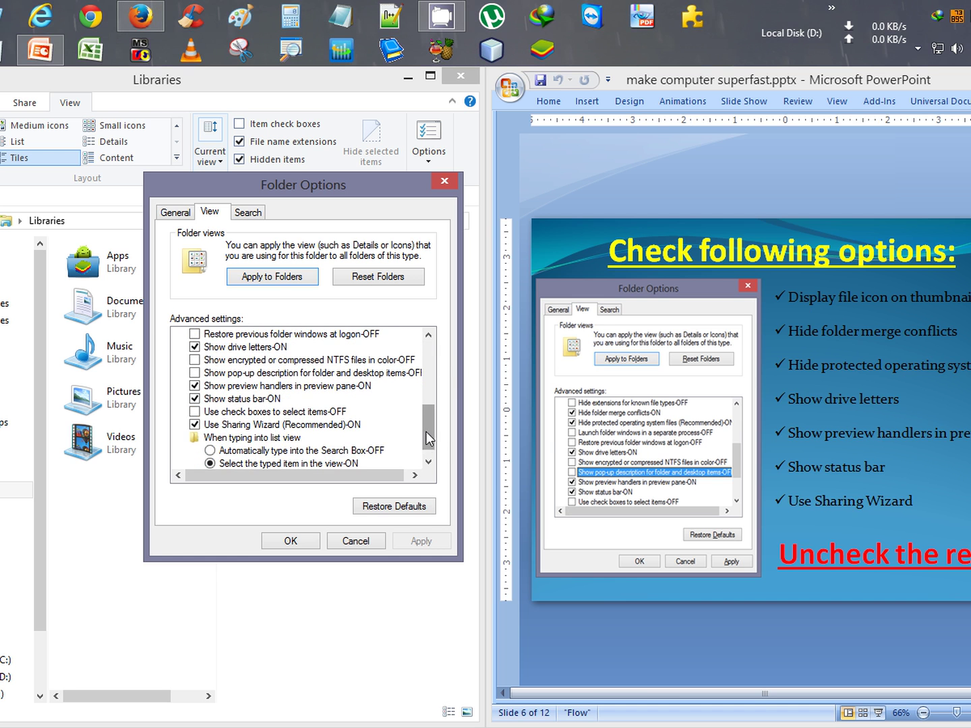
{"action": "left_click", "coordinate": [429, 462]}
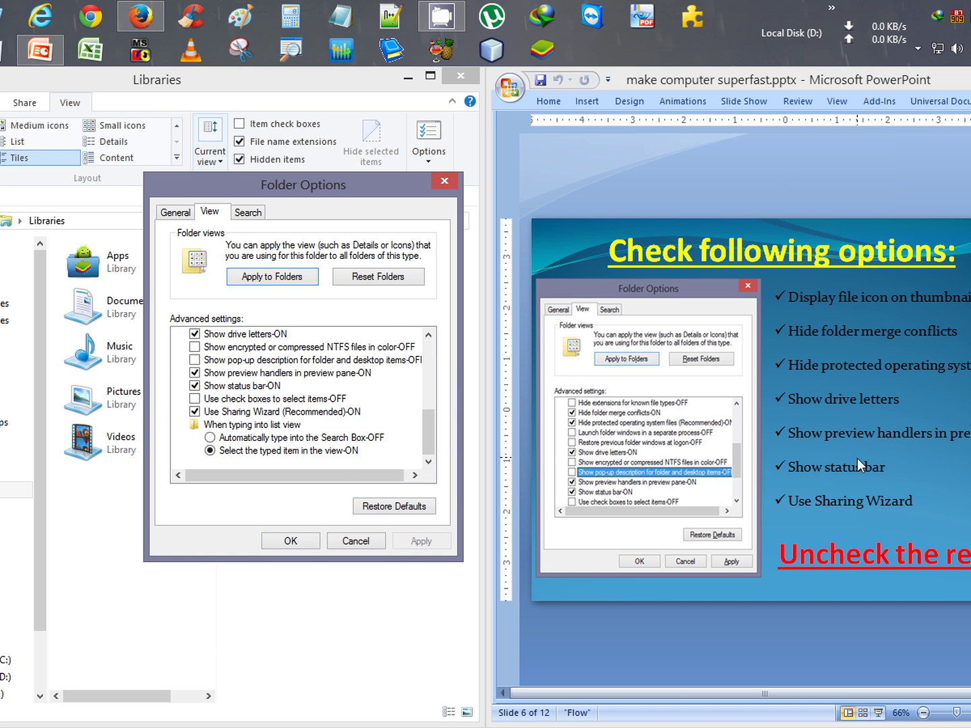
{"action": "left_click", "coordinate": [307, 542]}
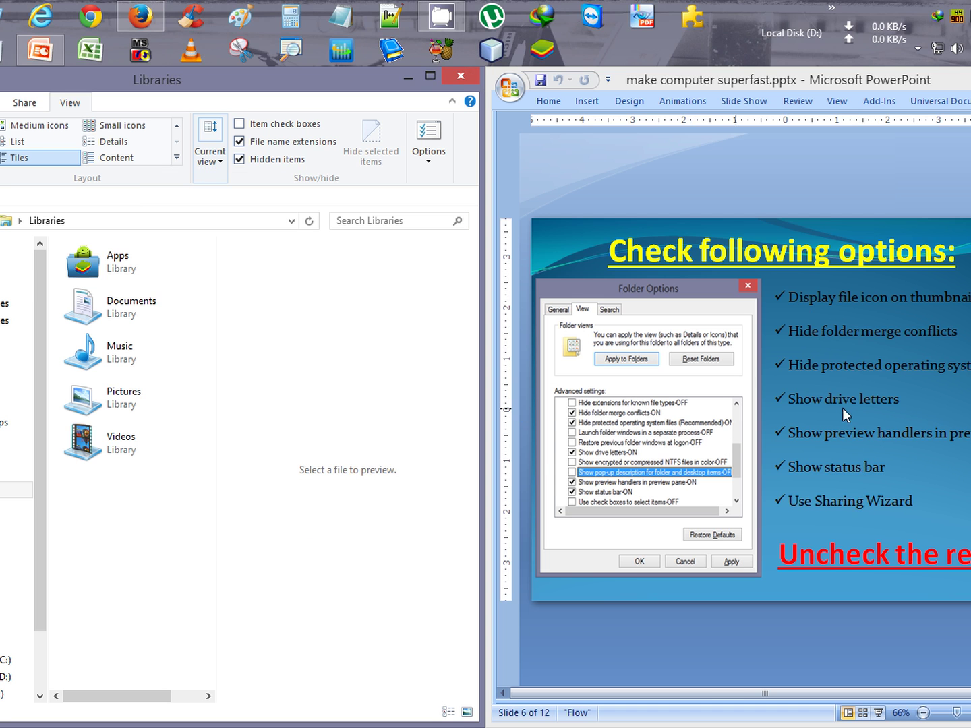
Bring PowerPoint forward and run the slide show to the System Properties slide.
{"action": "left_click", "coordinate": [866, 423]}
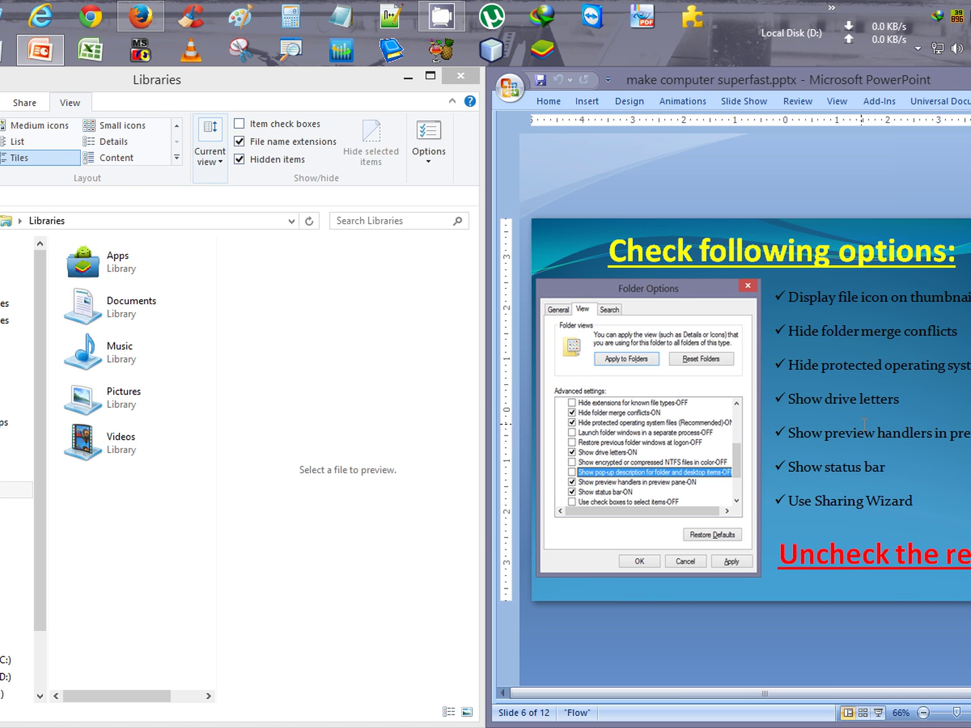
{"action": "left_click", "coordinate": [878, 712]}
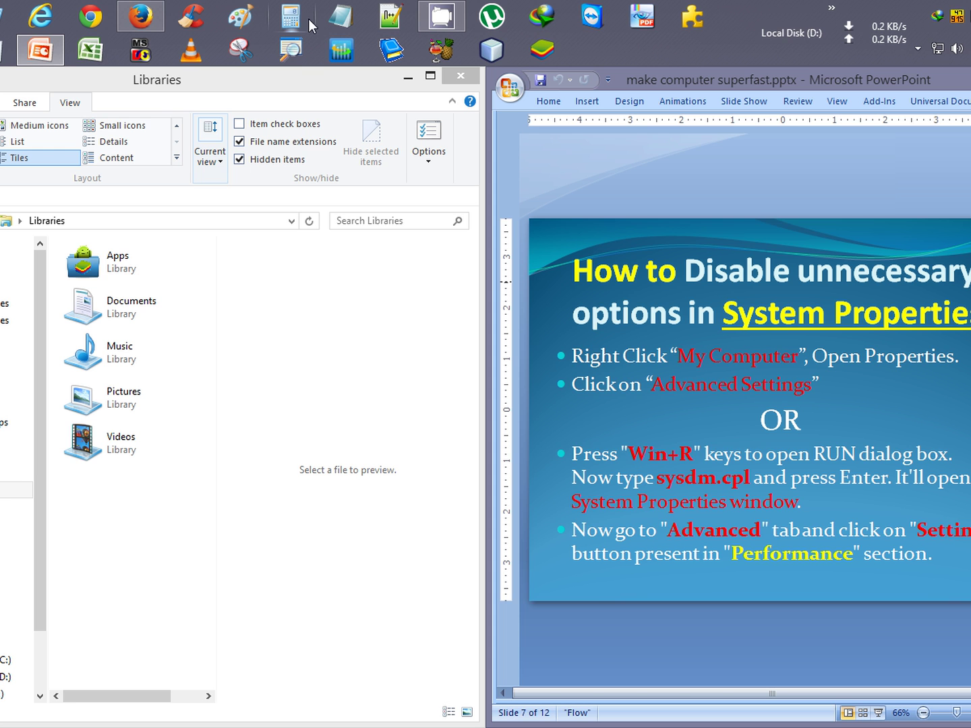
Launch sysdm.cpl from Run and switch System Properties to the Advanced tab.
{"action": "key", "text": "super+r"}
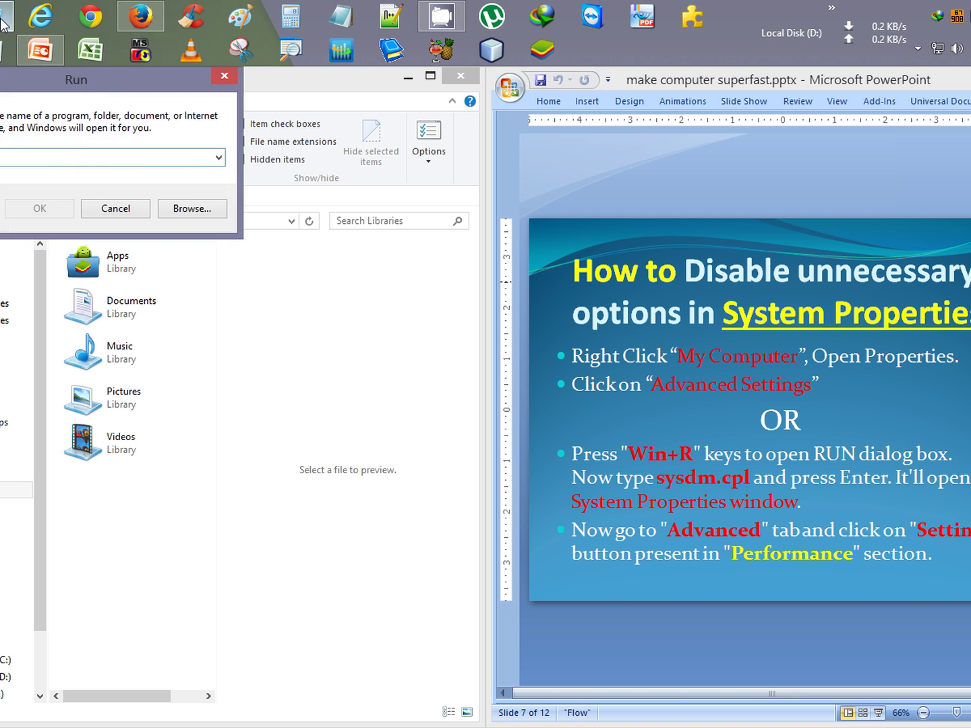
{"action": "left_click_drag", "start_coordinate": [88, 78], "coordinate": [267, 227]}
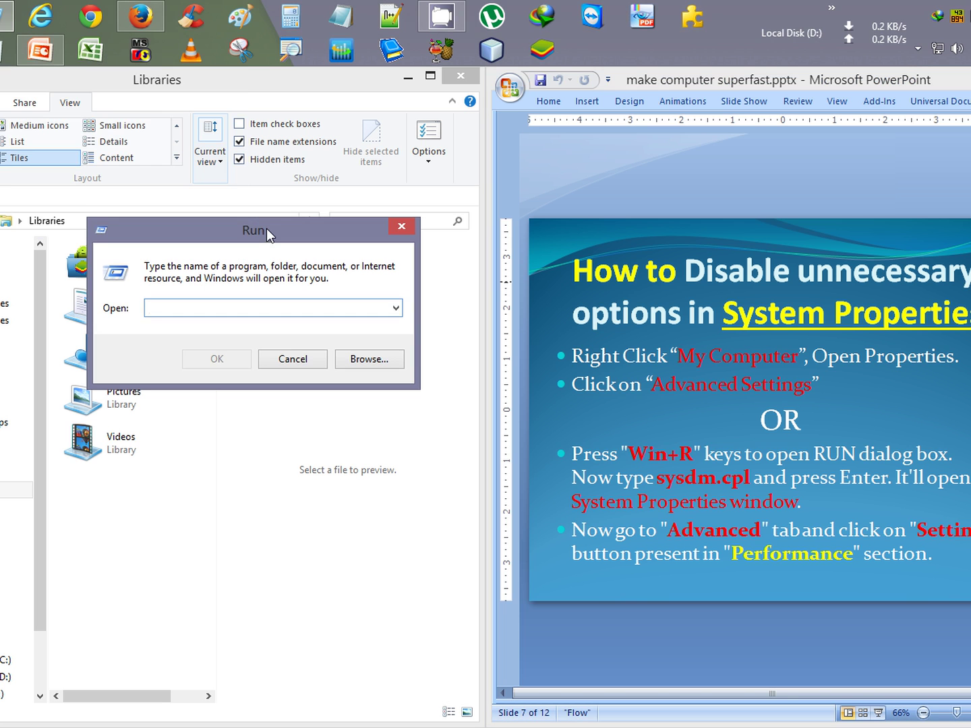
{"action": "type", "text": "sys"}
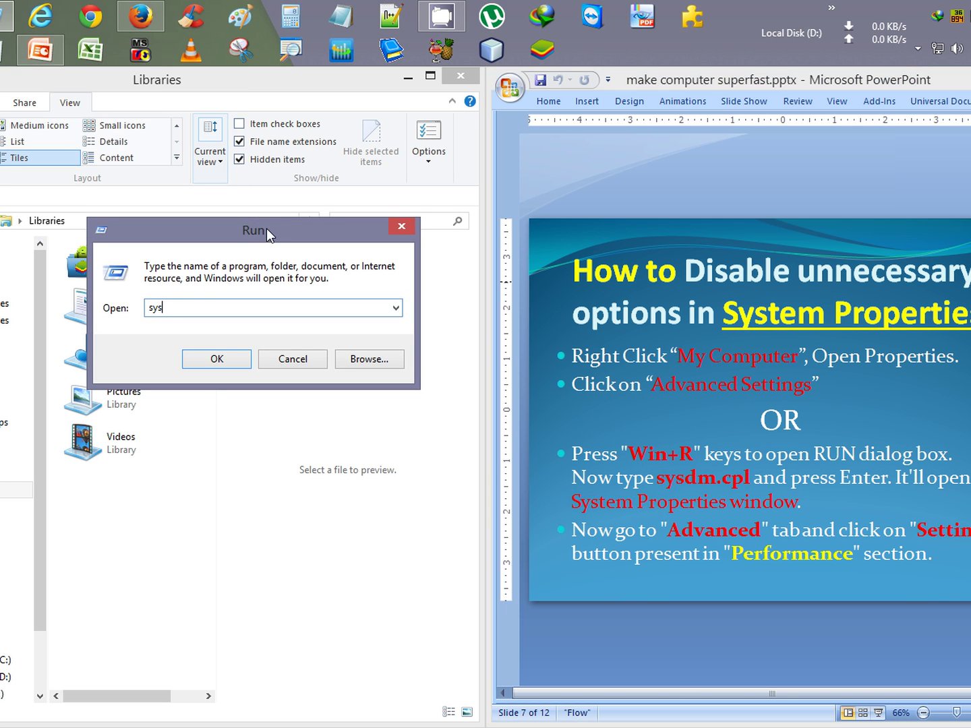
{"action": "type", "text": "dm.cp"}
{"action": "type", "text": "l"}
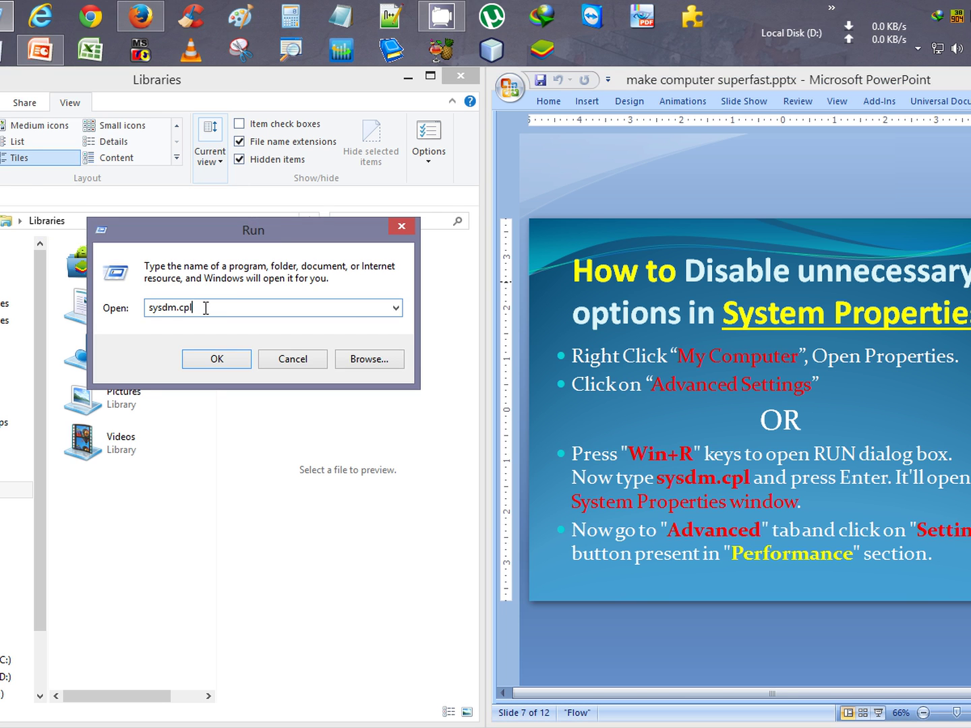
{"action": "key", "text": "Return"}
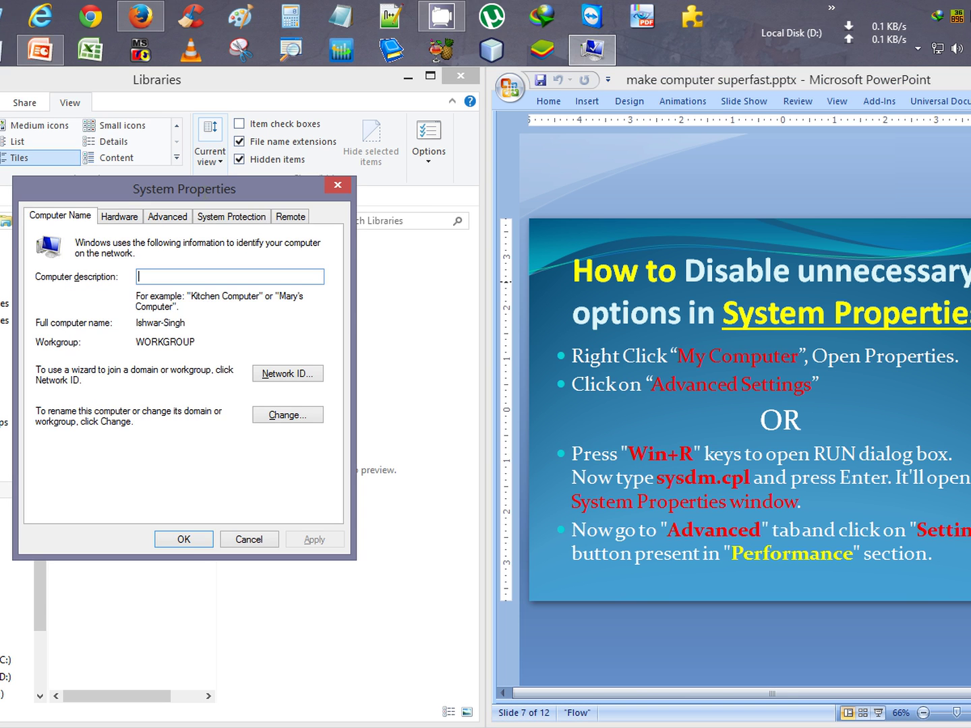
{"action": "left_click", "coordinate": [174, 217]}
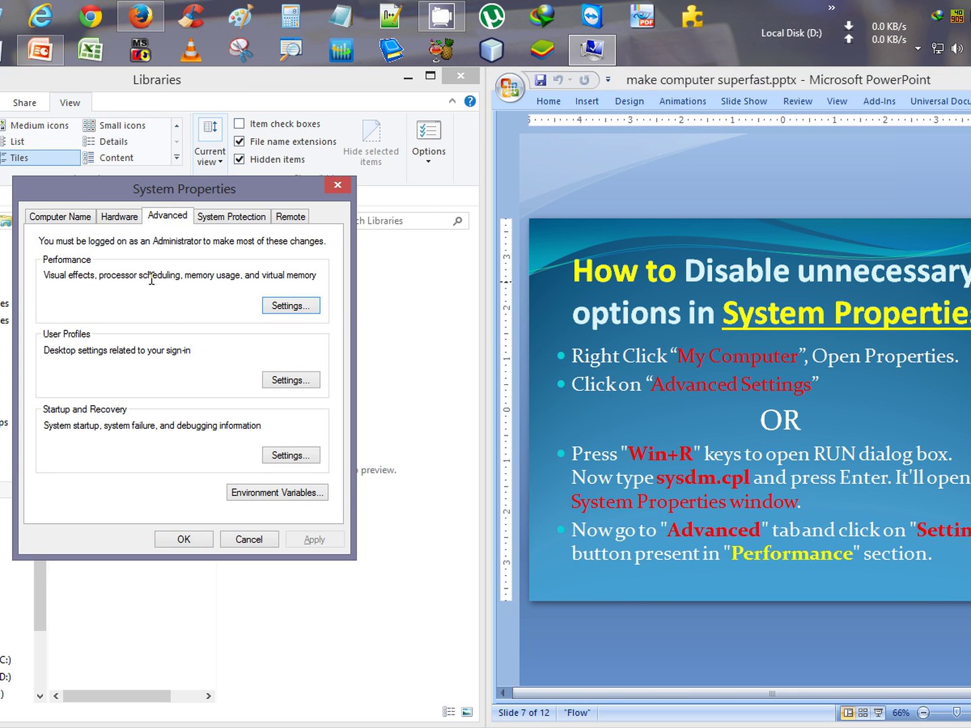
Open Performance Options beside the slides and advance to the four-visual-effects checklist slide.
{"action": "left_click", "coordinate": [280, 306]}
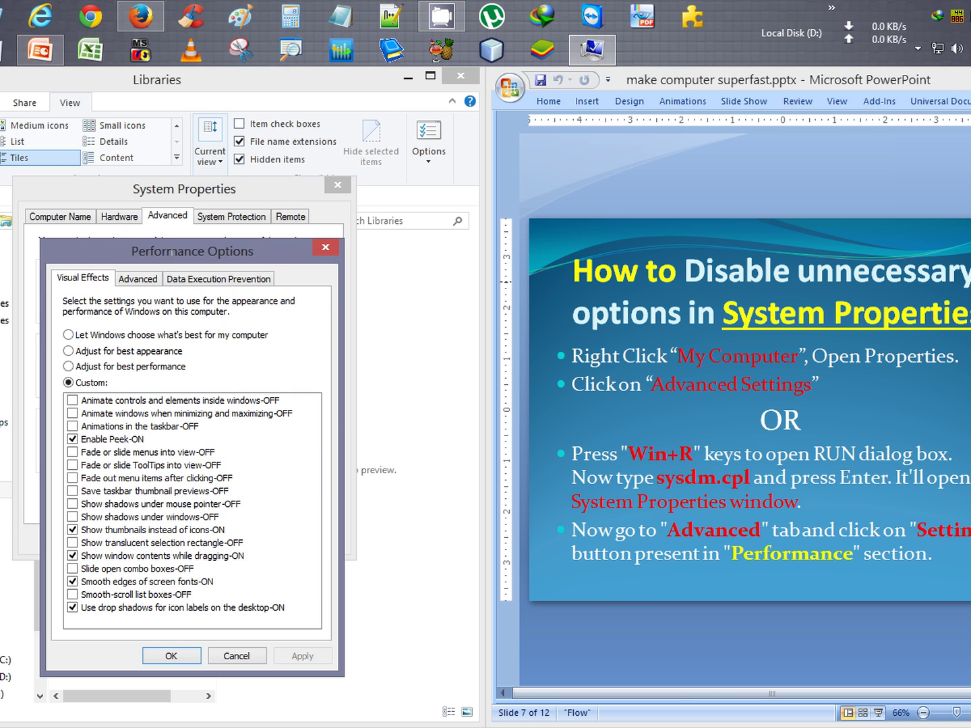
{"action": "mouse_move", "coordinate": [169, 253]}
{"action": "left_mouse_down"}
{"action": "mouse_move", "coordinate": [146, 115]}
{"action": "mouse_move", "coordinate": [151, 128]}
{"action": "left_mouse_up"}
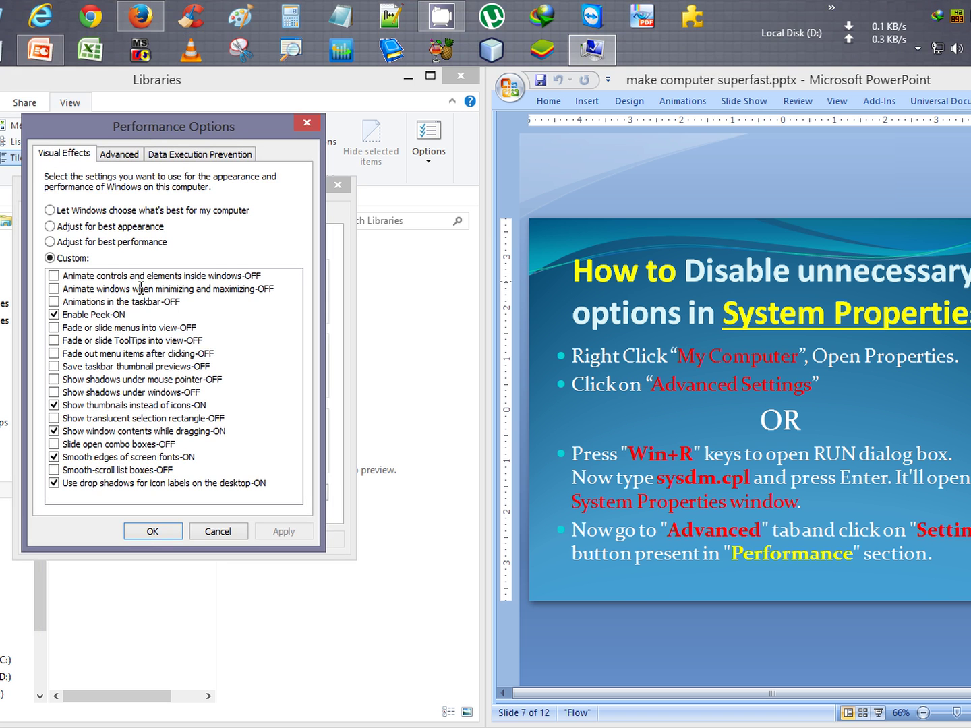
{"action": "left_click", "coordinate": [855, 416]}
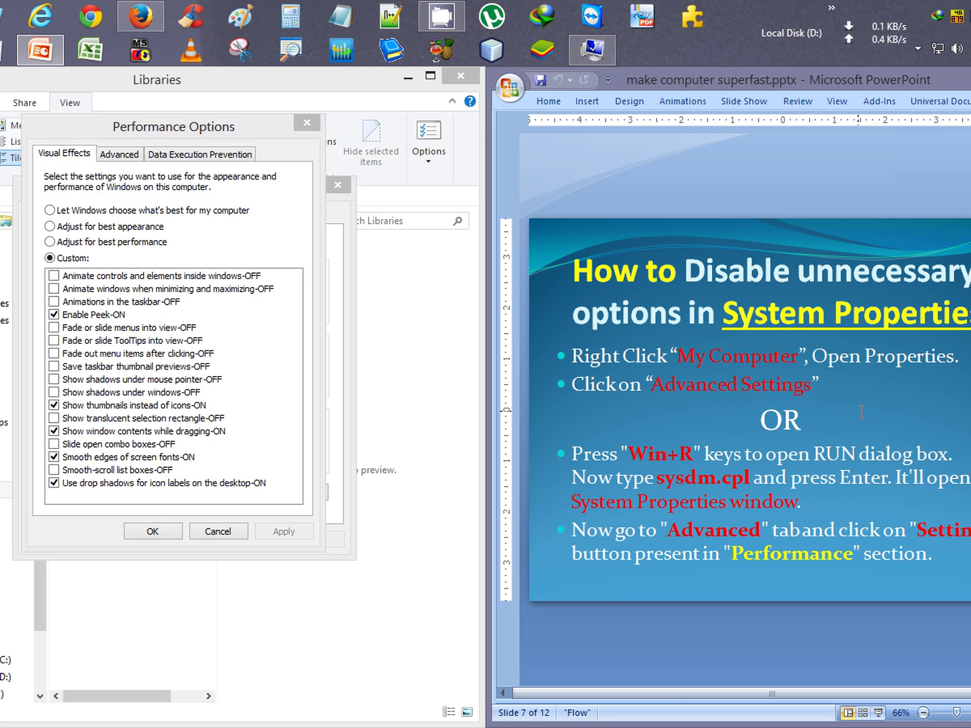
{"action": "scroll", "coordinate": [861, 411], "scroll_direction": "down", "scroll_amount": 1}
{"action": "scroll", "coordinate": [860, 411], "scroll_direction": "down", "scroll_amount": 1}
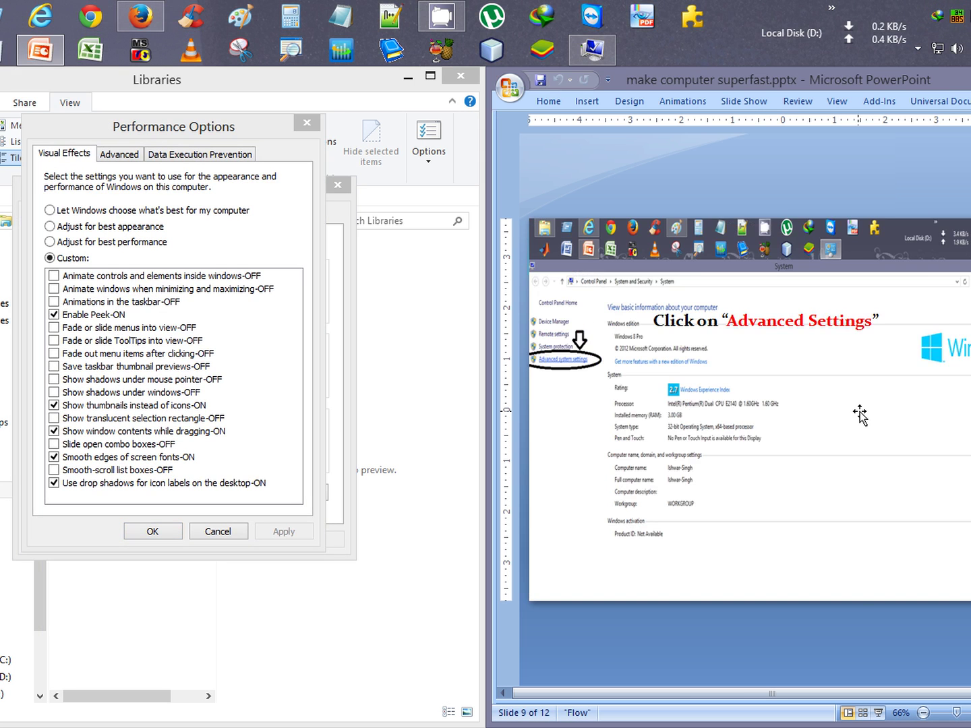
{"action": "scroll", "coordinate": [860, 413], "scroll_direction": "up", "scroll_amount": 1}
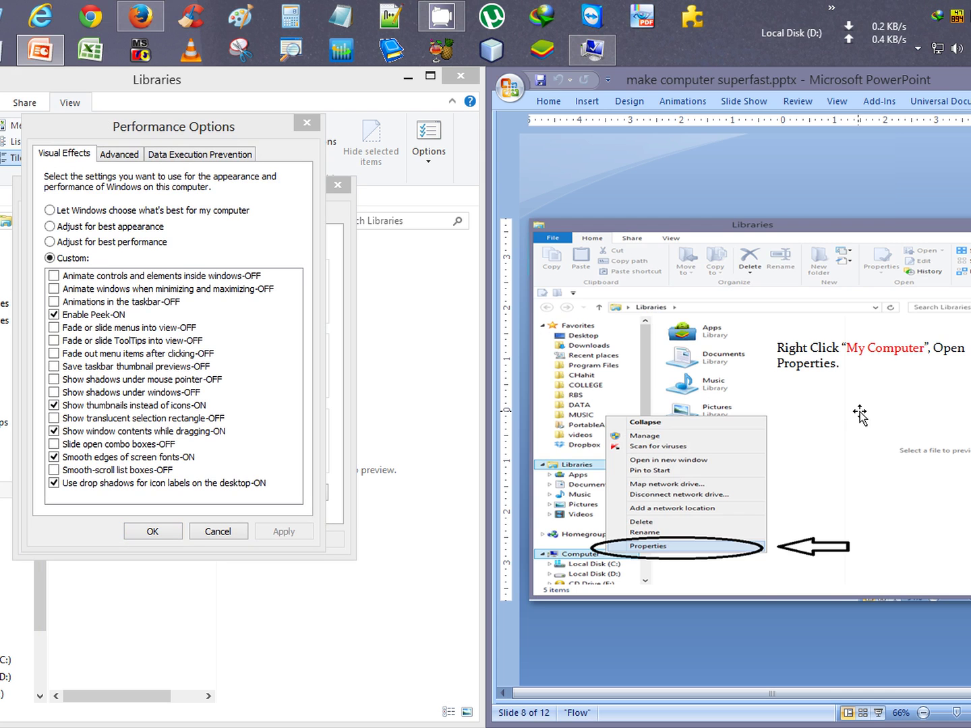
{"action": "left_click", "coordinate": [879, 714]}
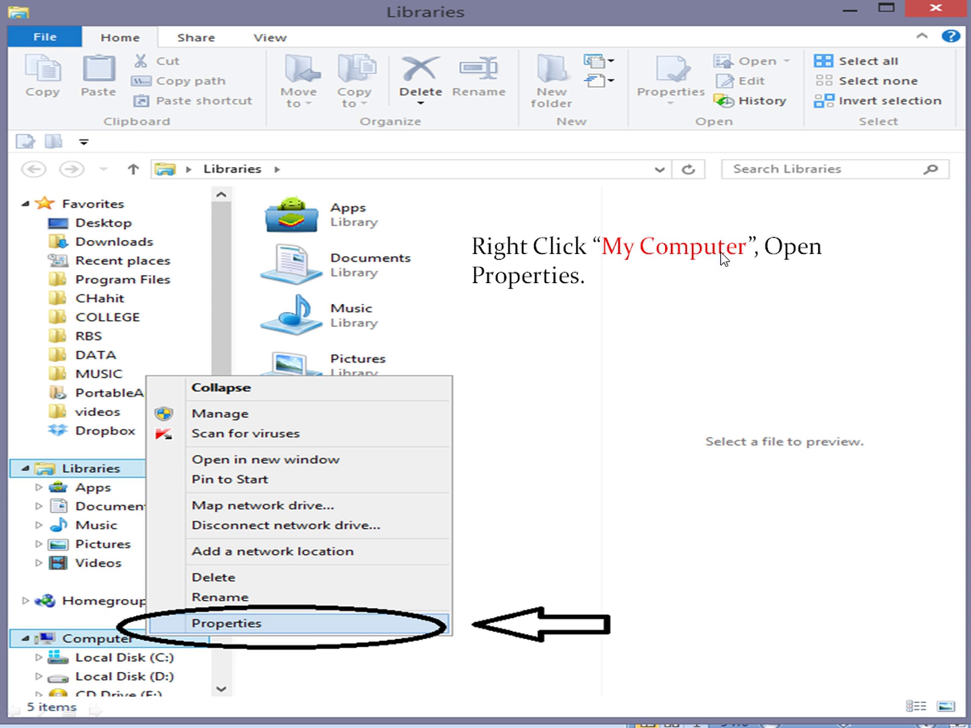
{"action": "left_click", "coordinate": [663, 451]}
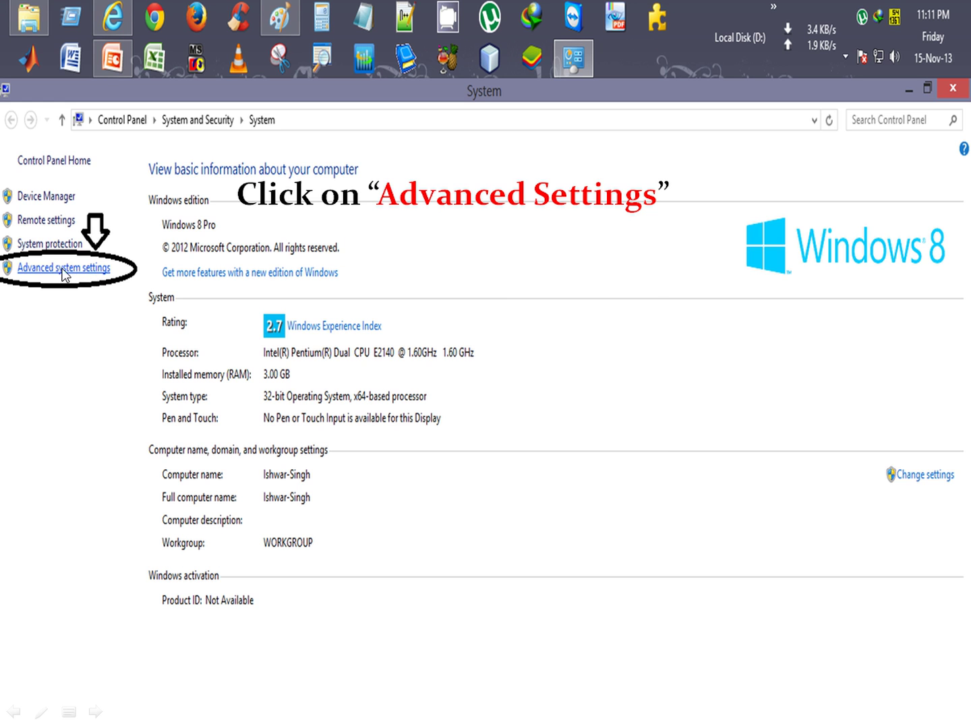
{"action": "left_click", "coordinate": [648, 293]}
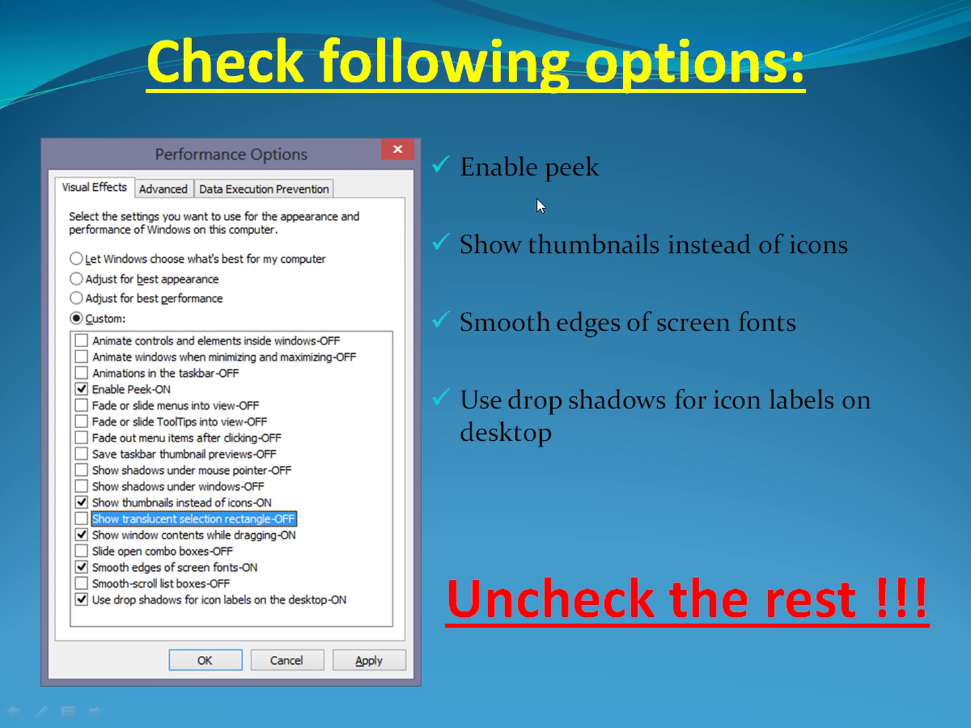
{"action": "key", "text": "Escape"}
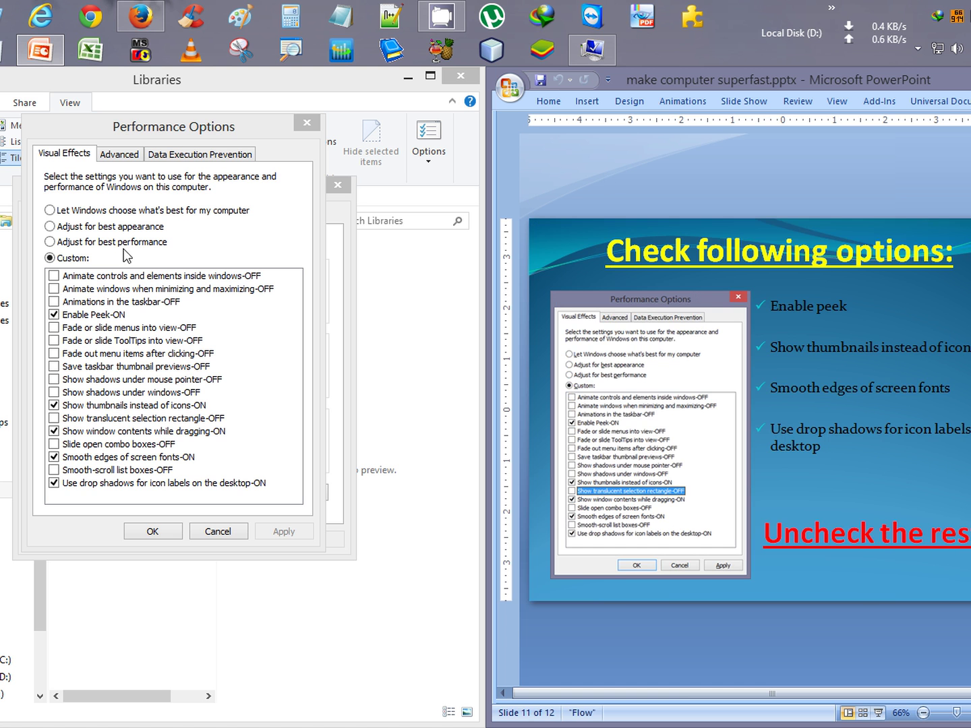
{"action": "left_click", "coordinate": [174, 127]}
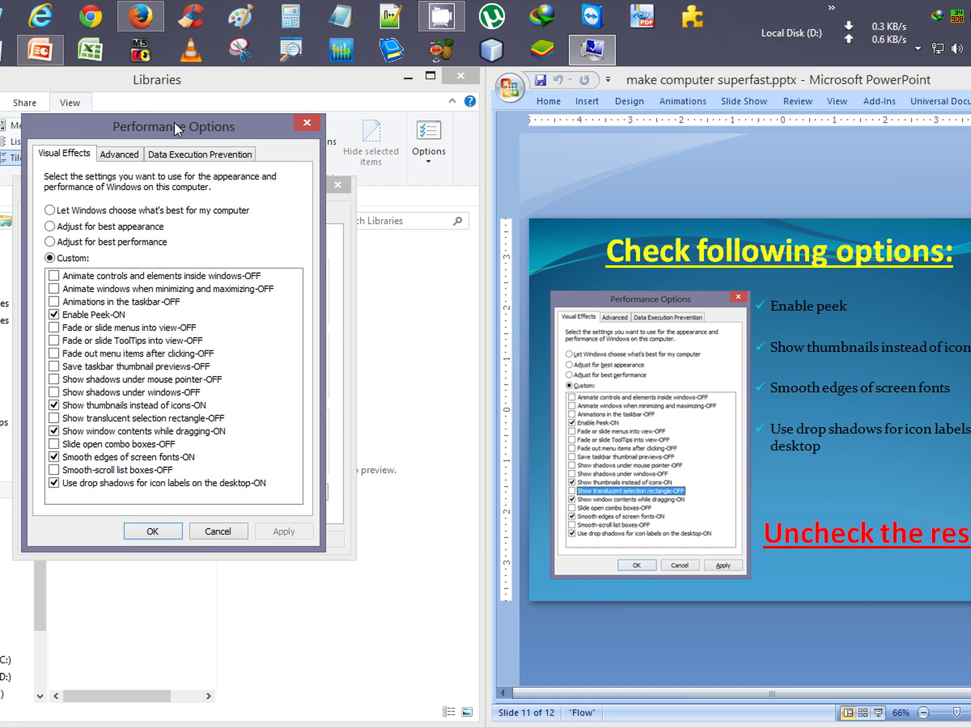
{"action": "left_click_drag", "start_coordinate": [174, 126], "coordinate": [209, 116]}
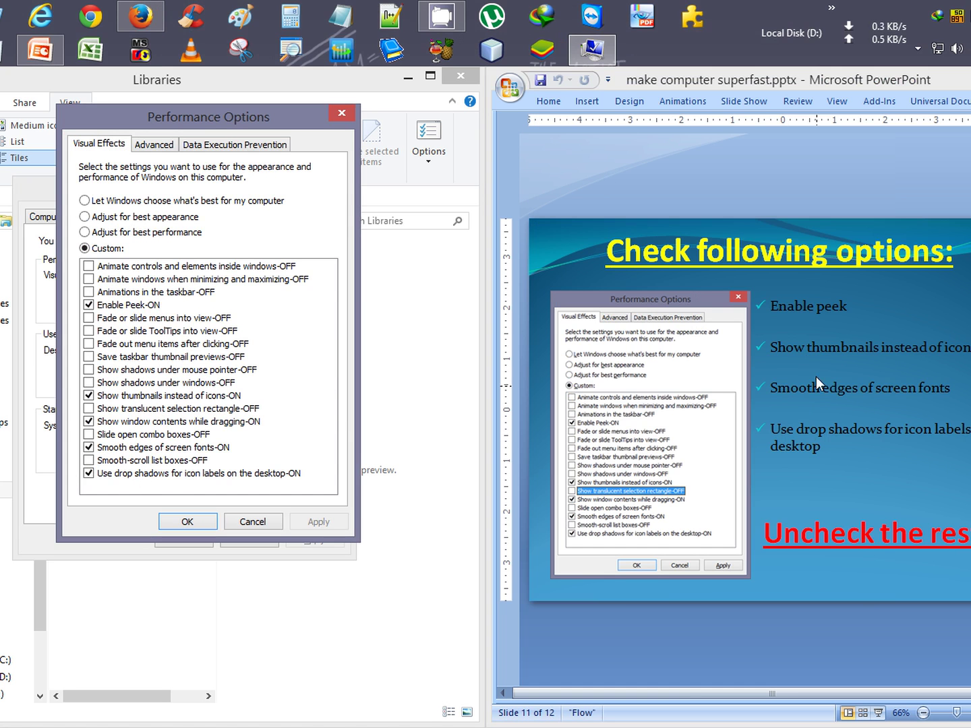
{"action": "left_click", "coordinate": [815, 325]}
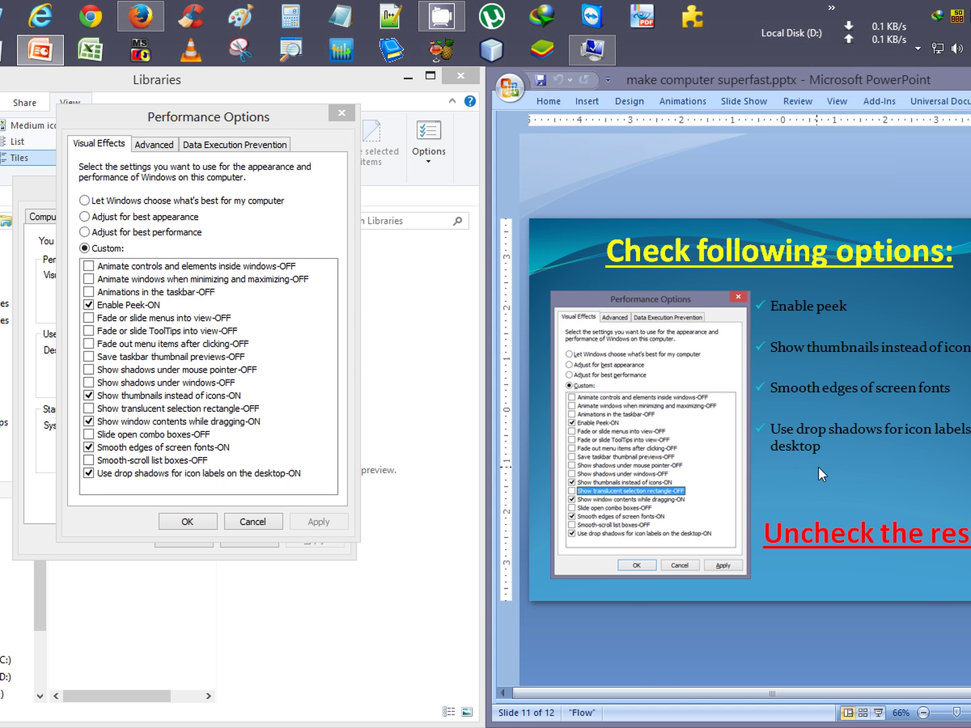
{"action": "left_click", "coordinate": [878, 713]}
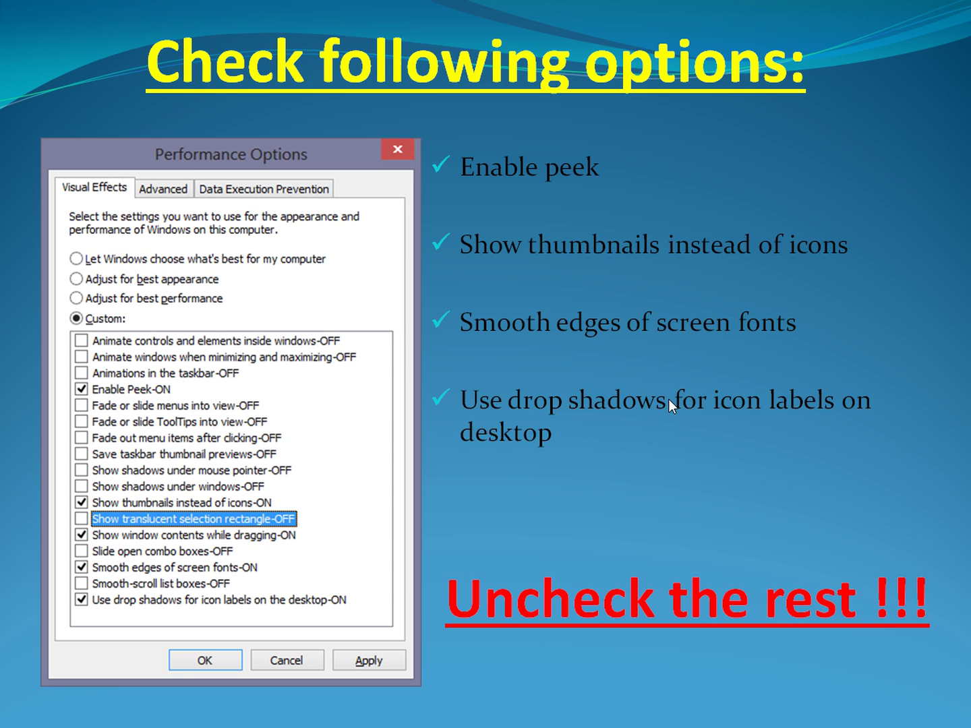